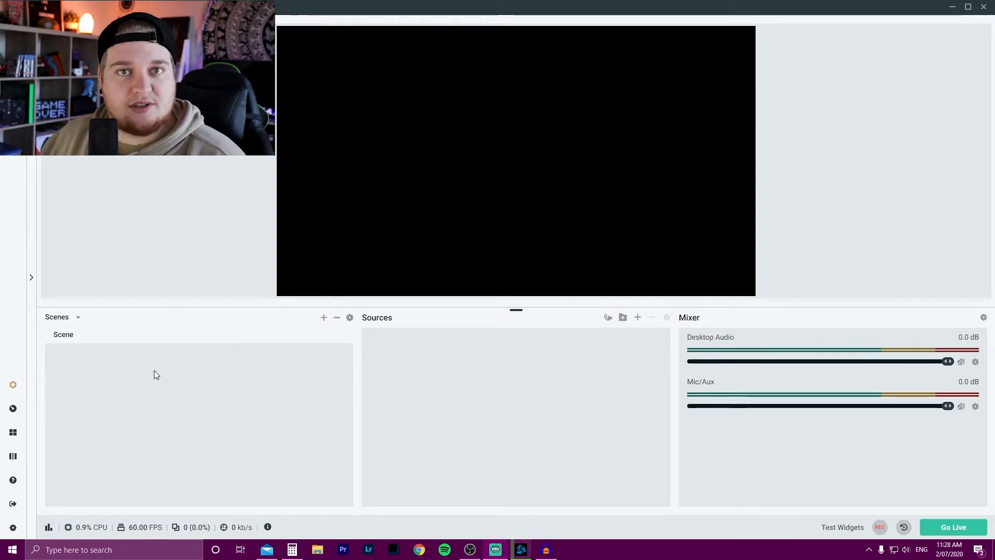
# Add a new scene named "in Game".
pyautogui.click(324, 318)
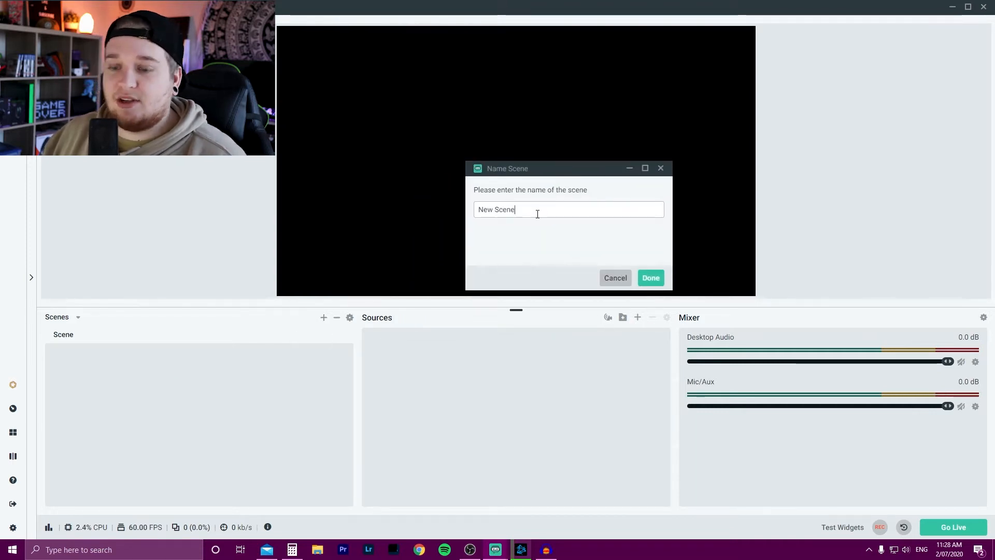
pyautogui.press('BackSpace')
pyautogui.press('BackSpace')
pyautogui.press('BackSpace')
pyautogui.press('BackSpace')
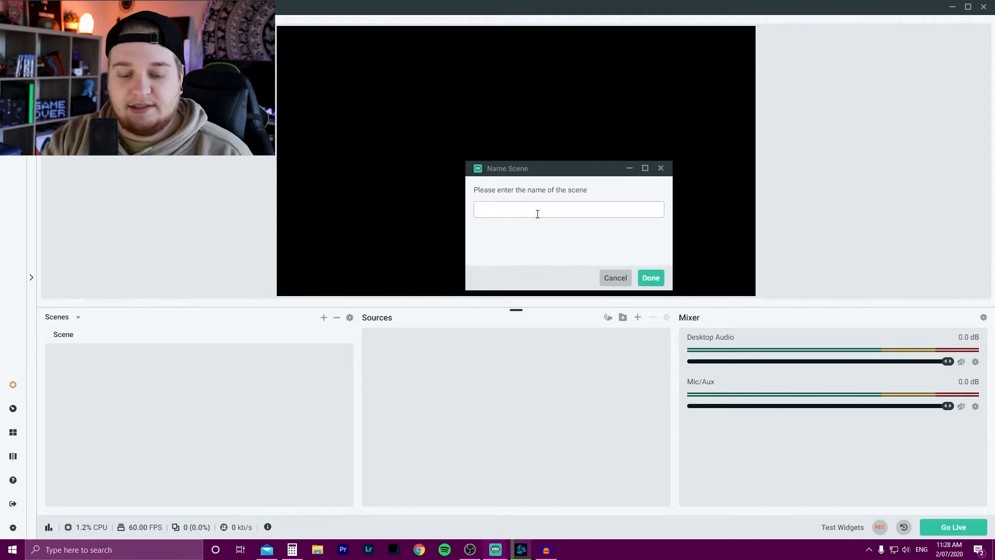
pyautogui.write('in Game')
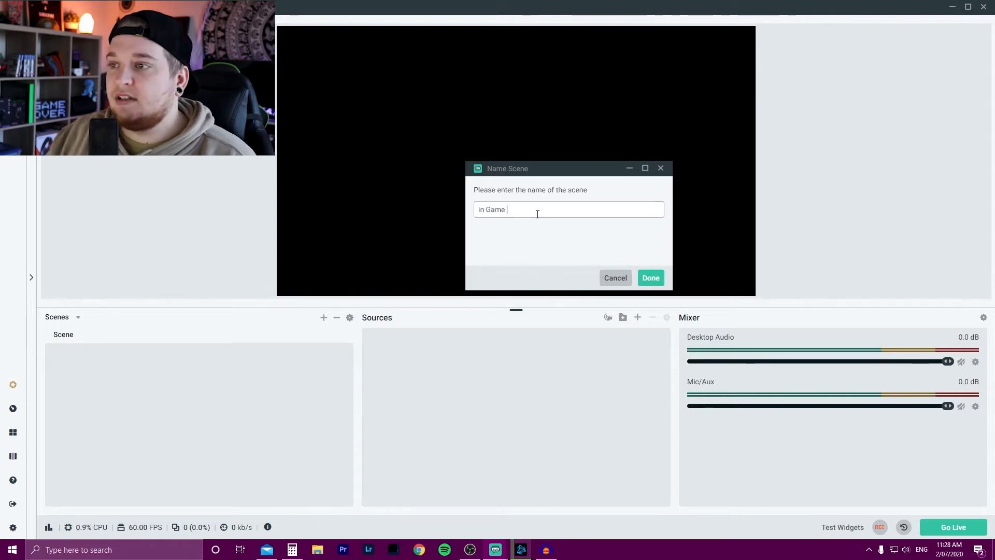
pyautogui.click(651, 278)
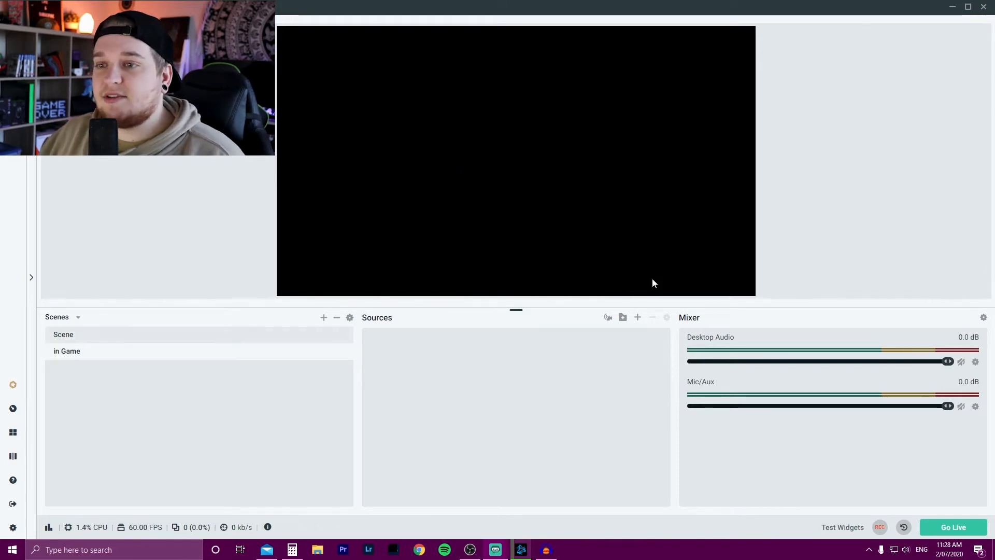
# Add another scene named "Talk" to the scene collection.
pyautogui.click(324, 317)
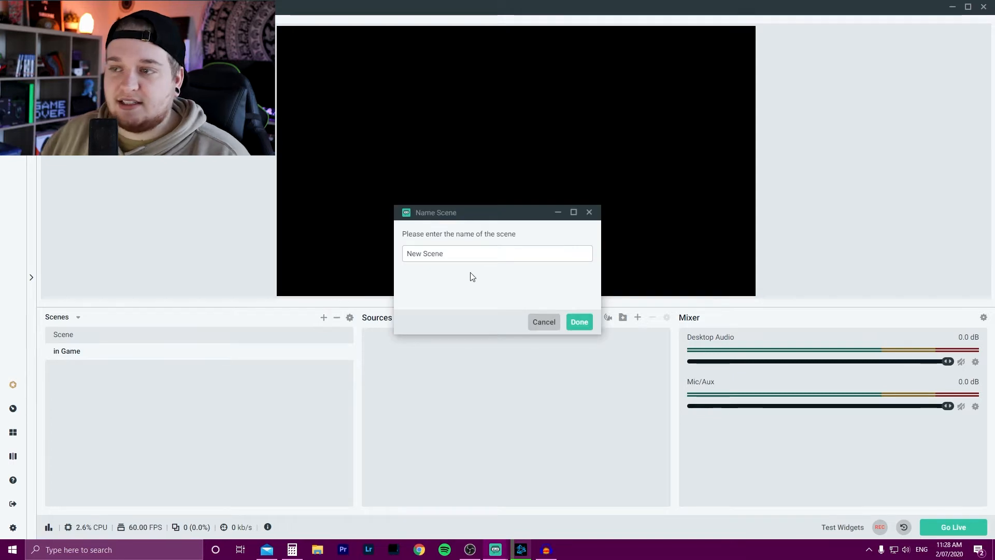
pyautogui.moveTo(442, 259); pyautogui.dragTo(289, 257)
pyautogui.write('Tal')
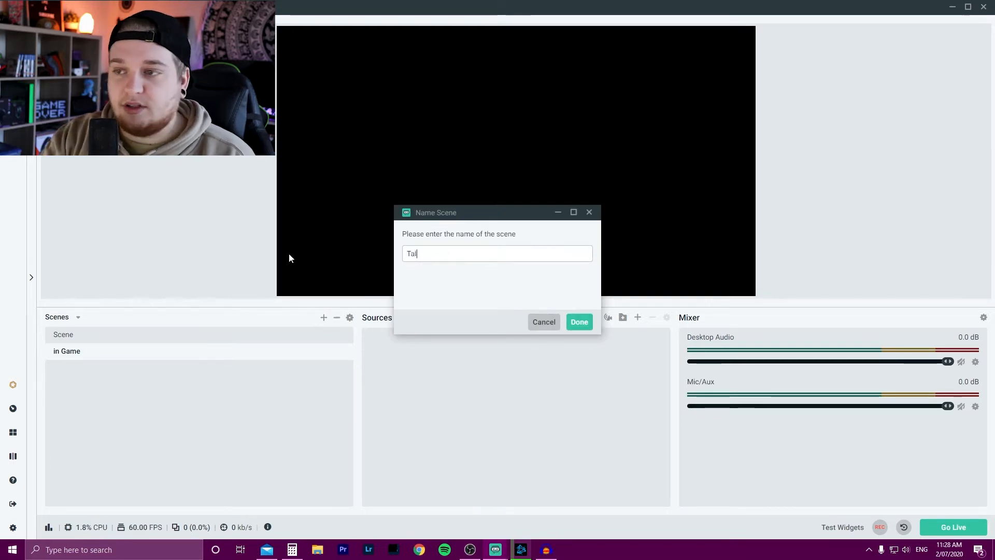
pyautogui.write('k')
pyautogui.press('Return')
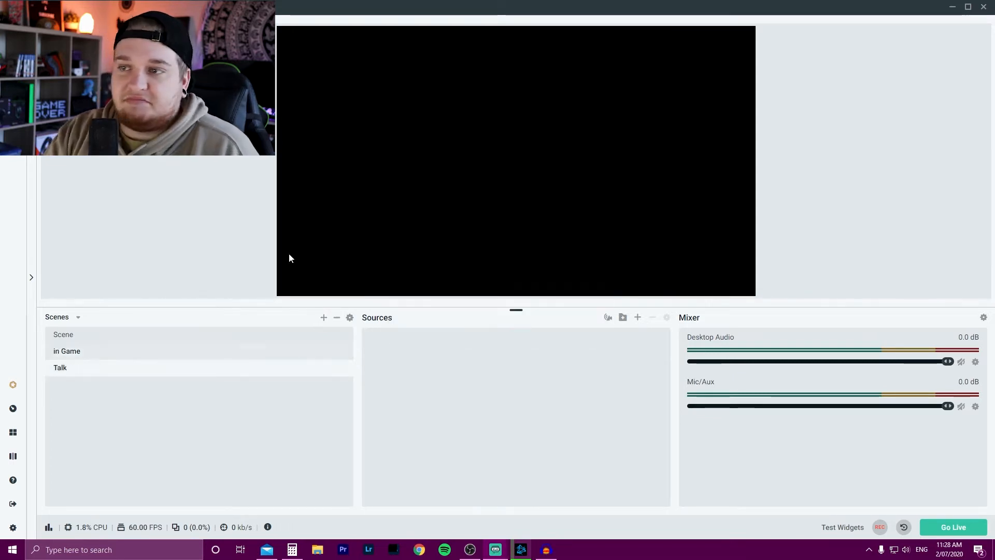
# Add a further scene named "BRB'" for breaks.
pyautogui.click(323, 318)
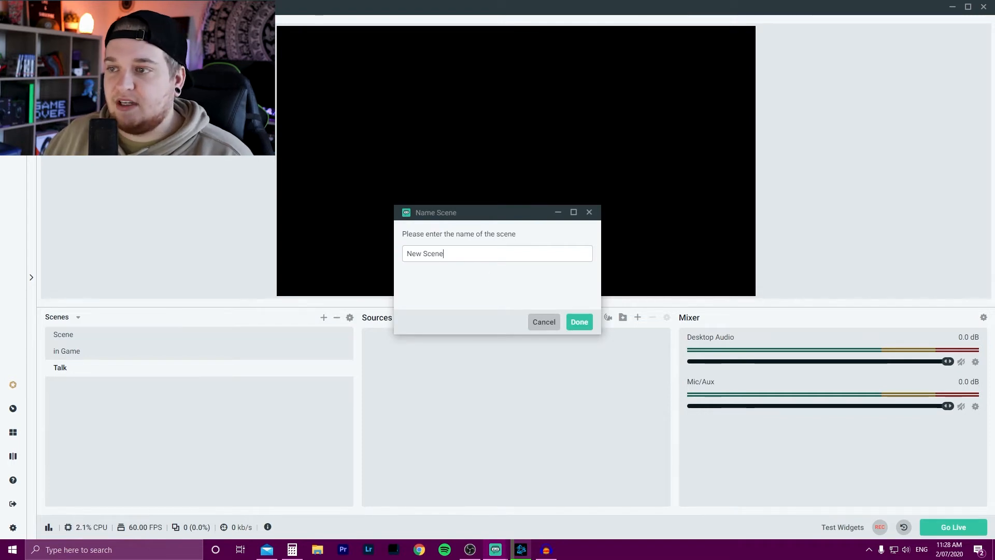
pyautogui.moveTo(441, 254); pyautogui.dragTo(207, 242)
pyautogui.write("BRB'")
pyautogui.press('Return')
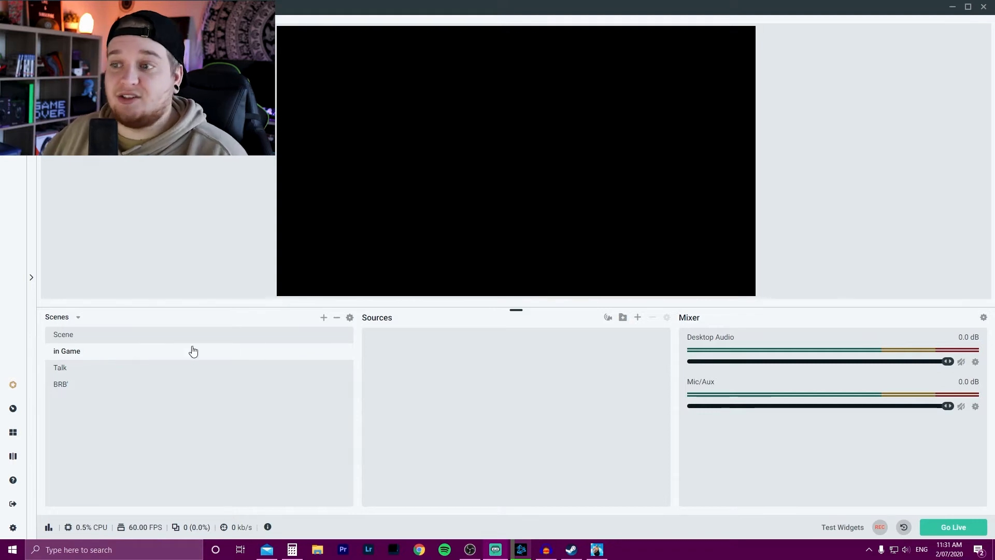
# Add a Game Capture source with its default name to the "in Game" scene.
pyautogui.click(636, 318)
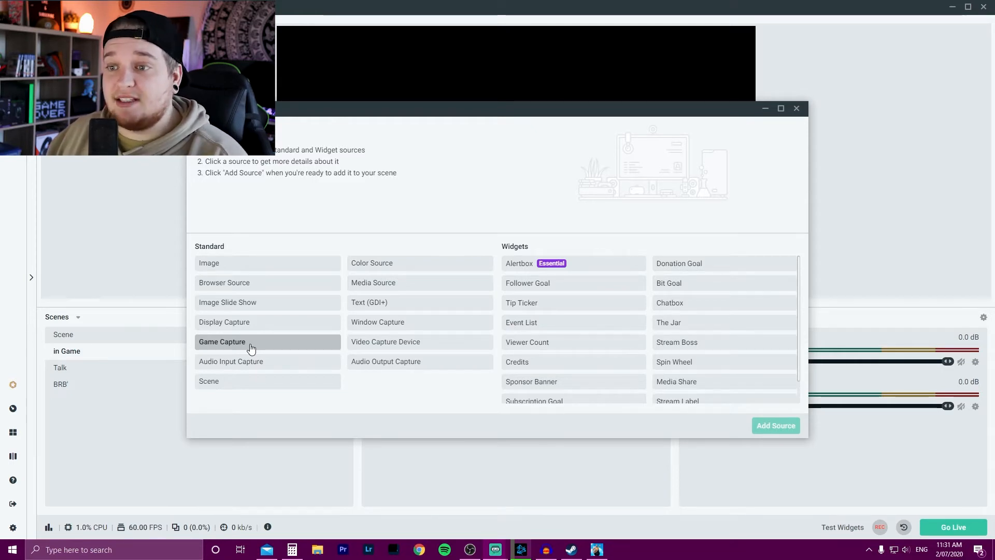
pyautogui.click(251, 347)
pyautogui.click(789, 425)
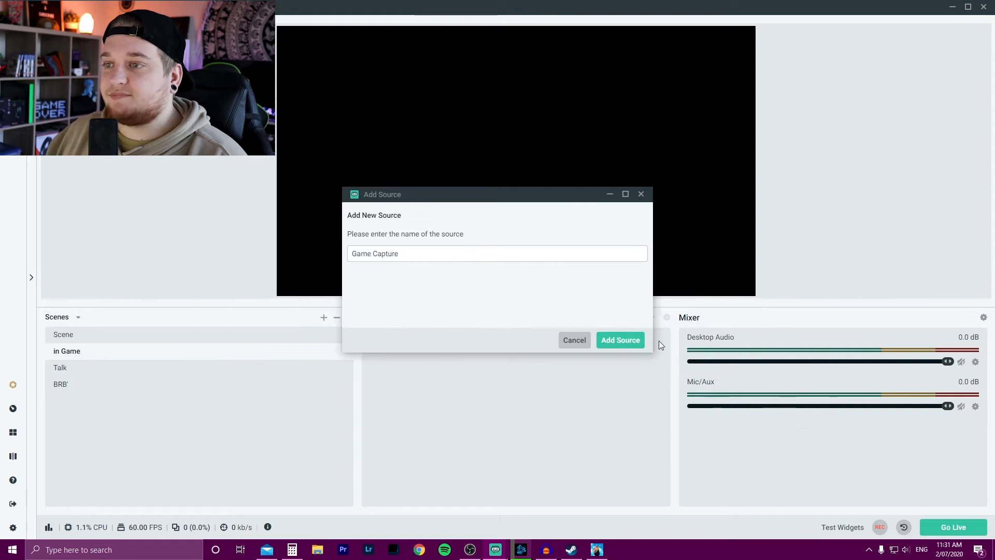
pyautogui.click(611, 340)
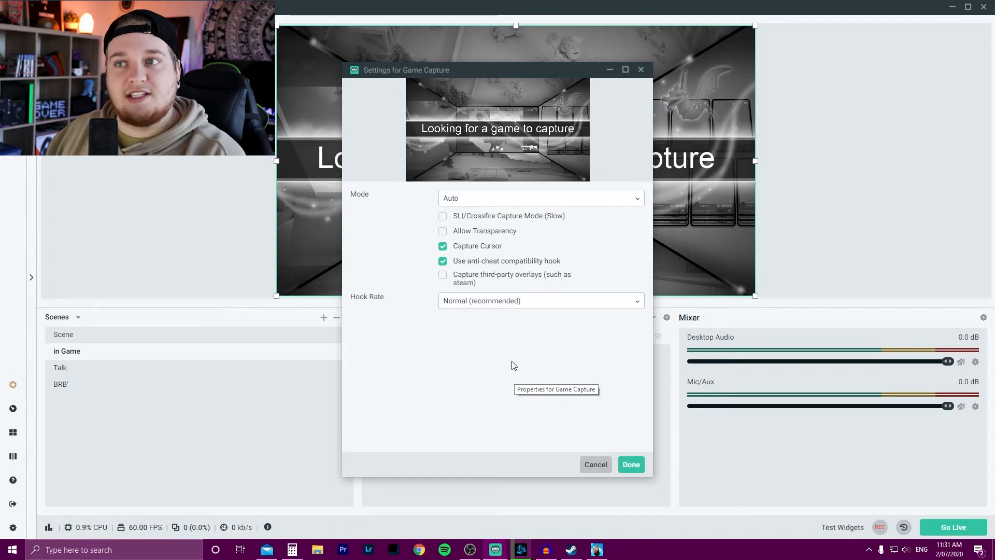
# Set the game capture mode to "Capture specific window" with [GettingOverIt.exe]: Getting Over It as the window.
pyautogui.click(564, 202)
pyautogui.click(527, 251)
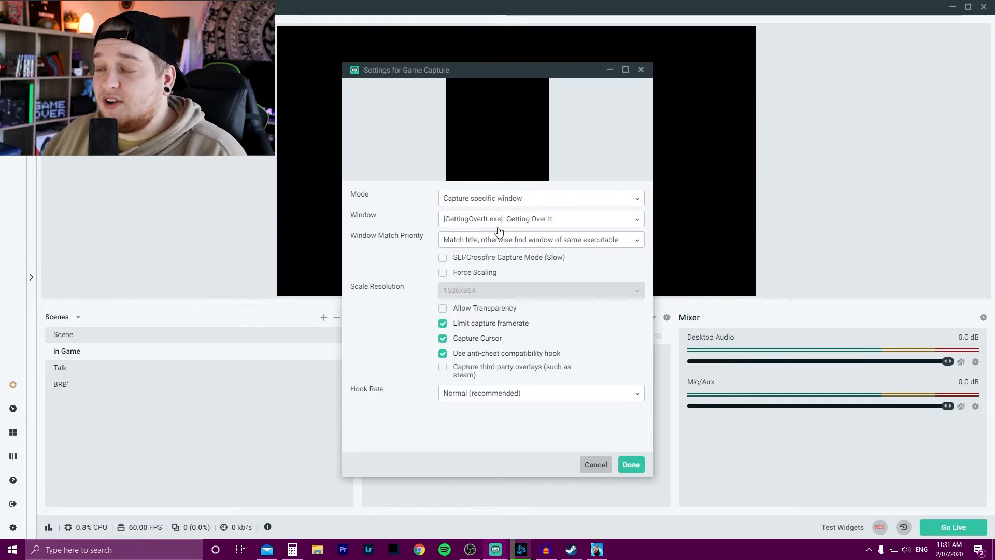
pyautogui.click(503, 224)
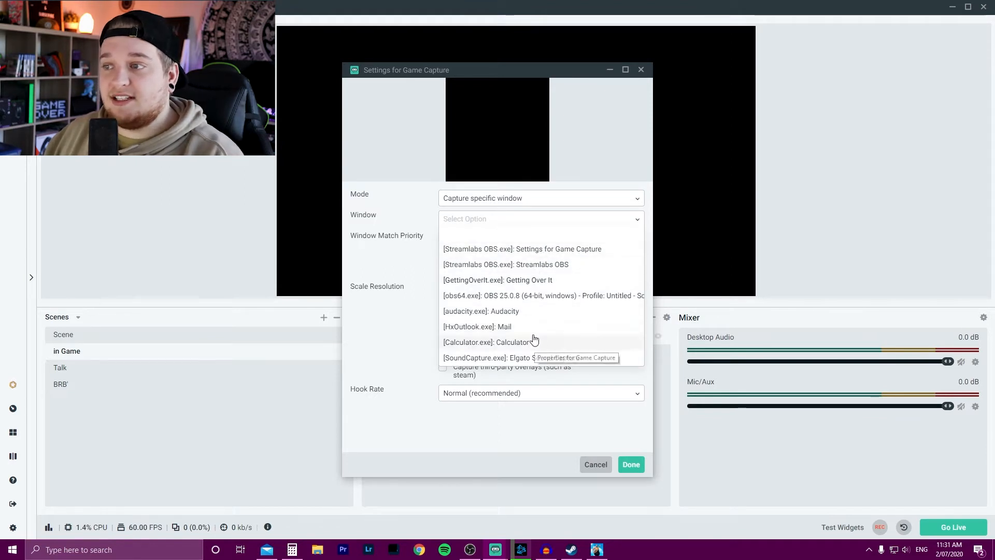
pyautogui.click(530, 280)
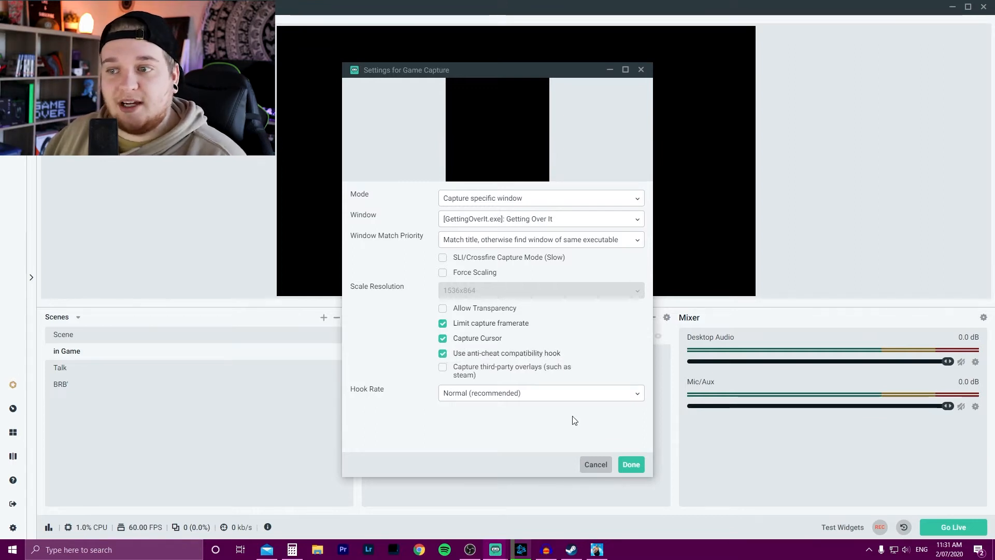
pyautogui.click(631, 465)
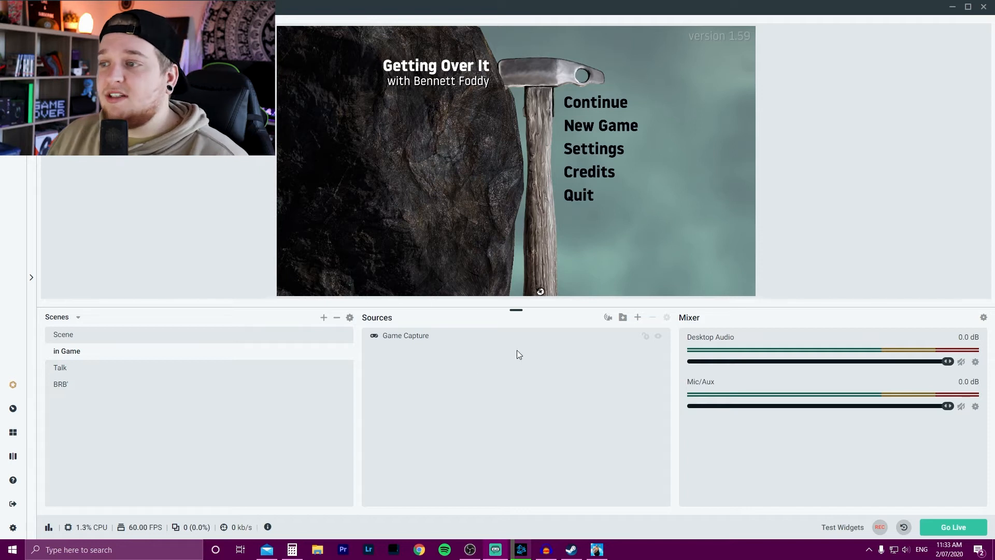
# Add a Video Capture Device source named "C922" to the "in Game" scene.
pyautogui.click(638, 319)
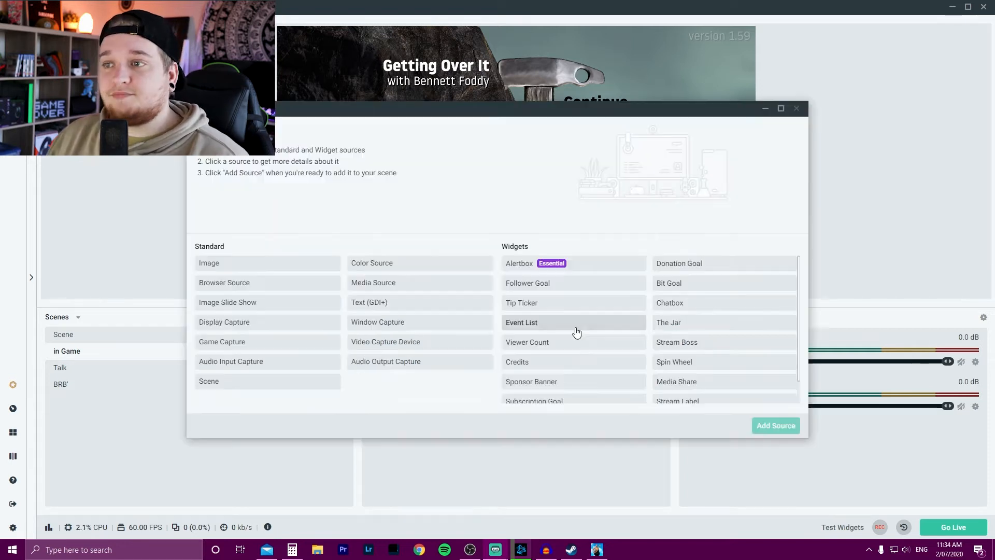
pyautogui.click(402, 347)
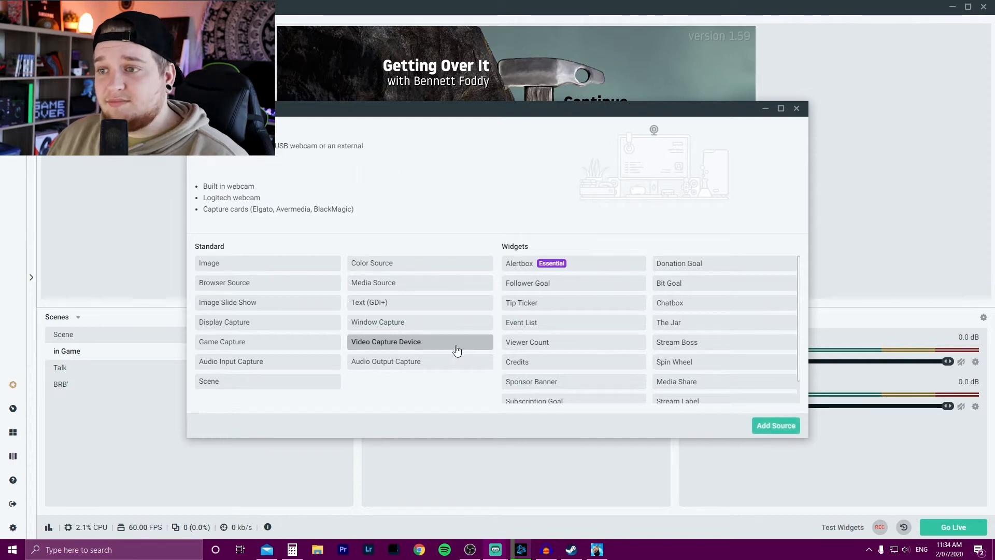
pyautogui.click(772, 426)
pyautogui.moveTo(431, 252); pyautogui.dragTo(197, 241)
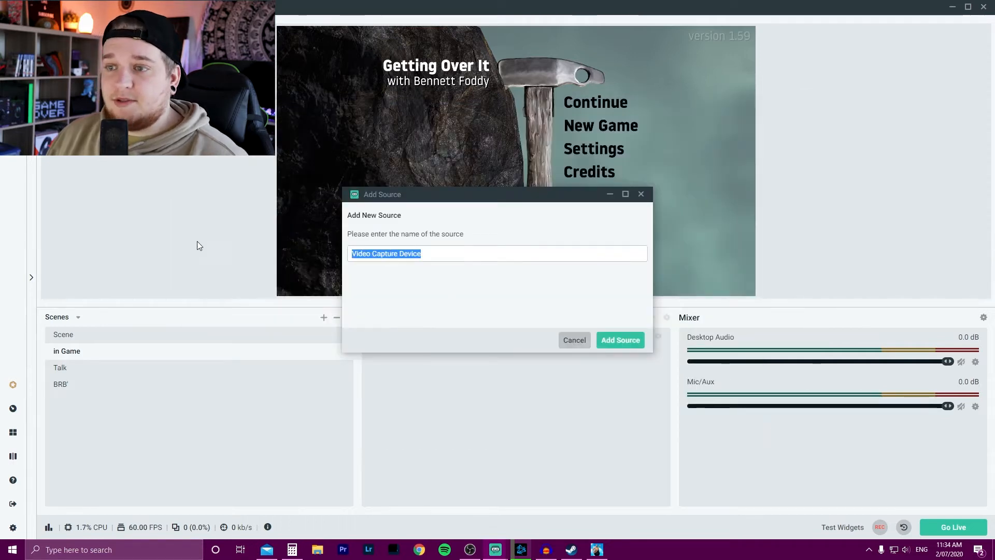
pyautogui.write('C922')
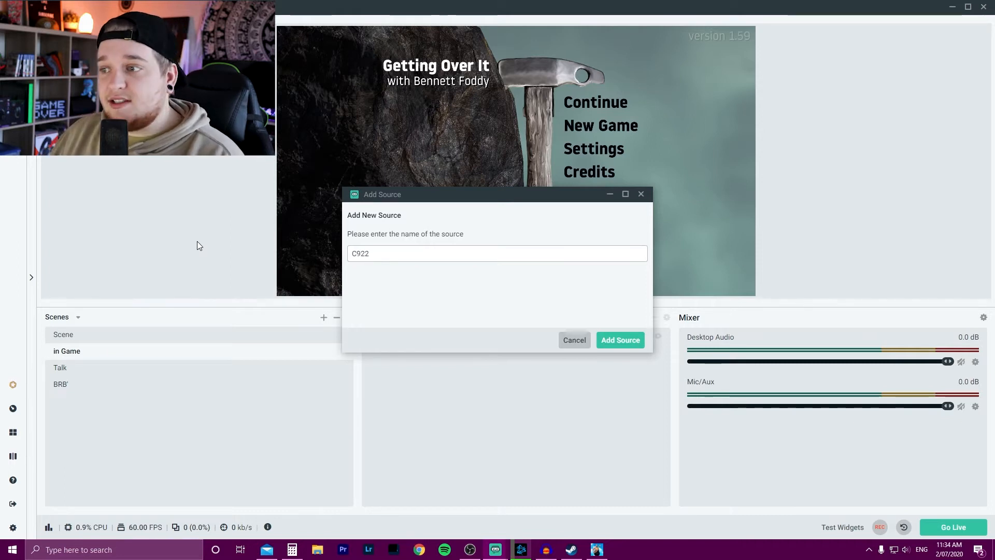
pyautogui.click(620, 340)
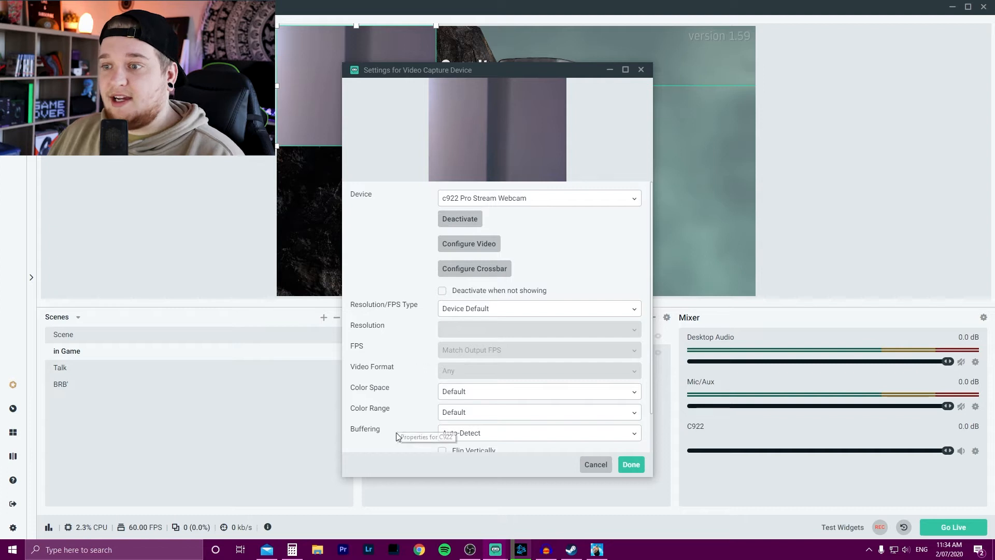
# Set the webcam source's Resolution/FPS Type to Custom and its resolution to 1920x1080.
pyautogui.click(540, 317)
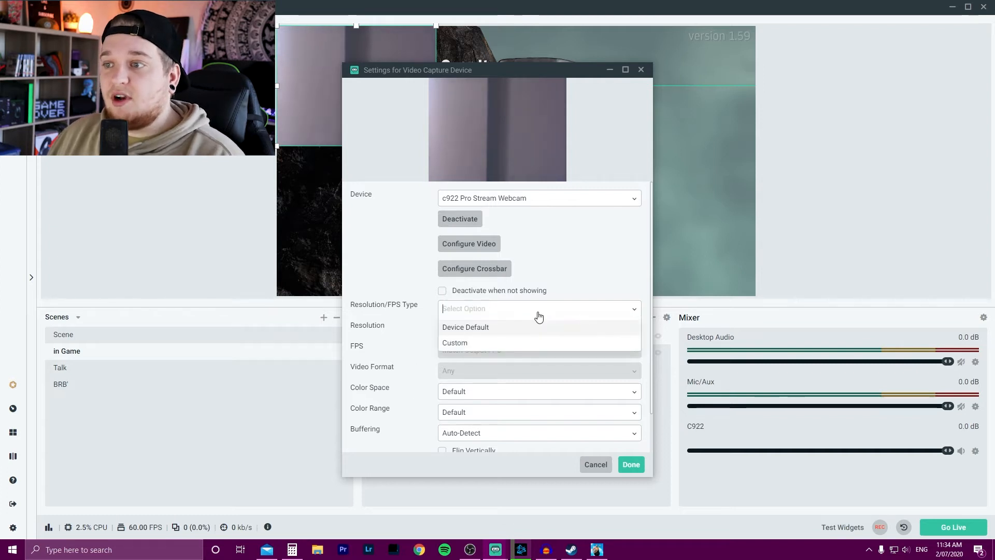
pyautogui.click(474, 345)
pyautogui.click(524, 334)
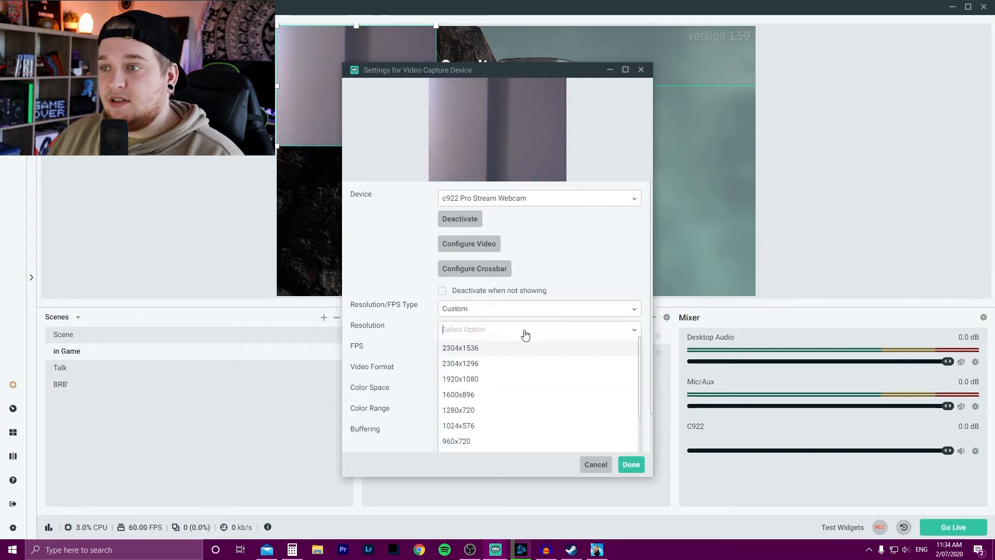
pyautogui.click(449, 376)
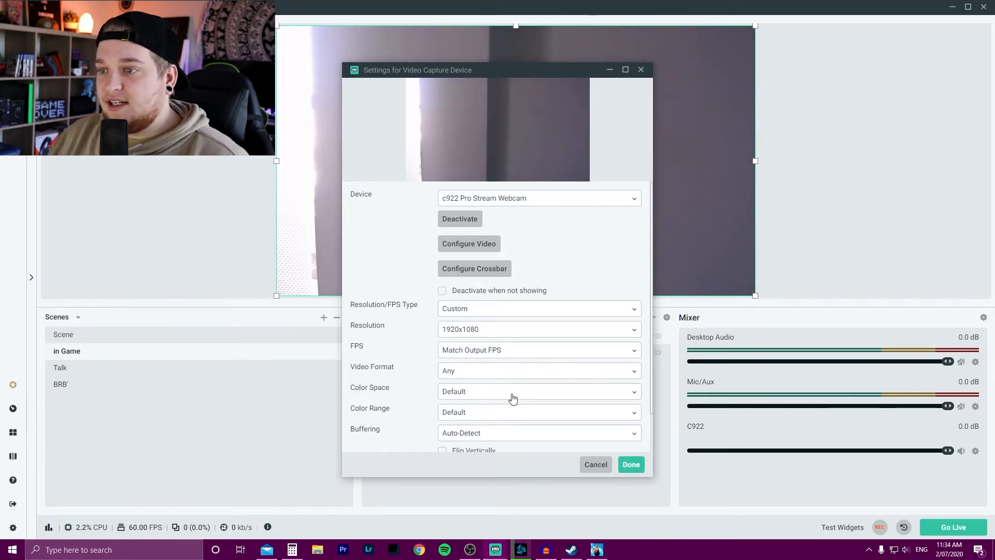
pyautogui.scroll(-2, 482, 402)
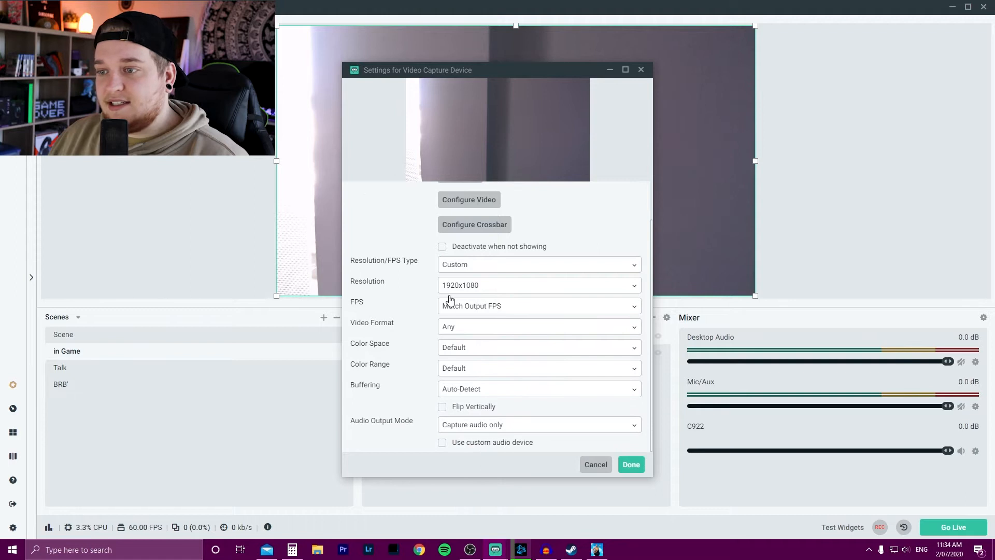
pyautogui.scroll(2, 424, 404)
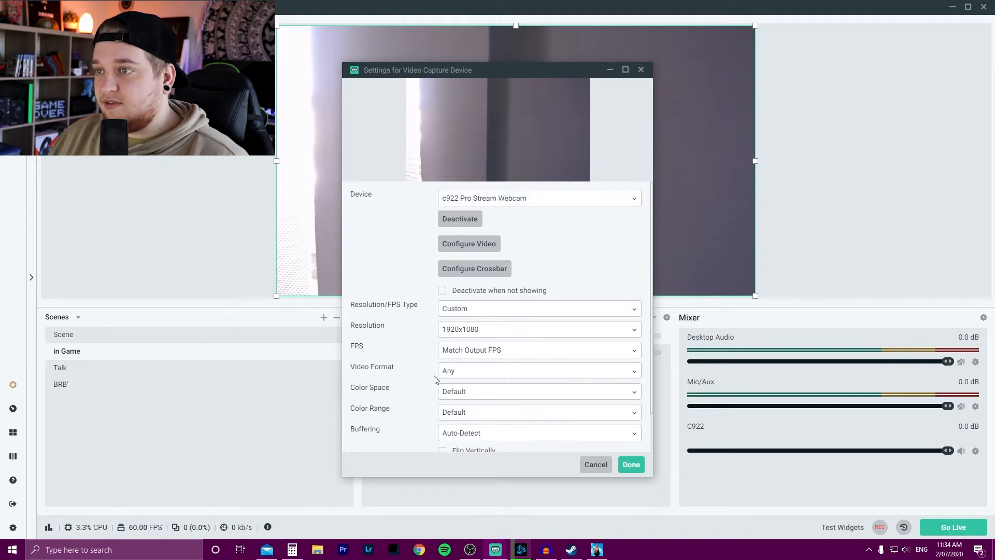
pyautogui.click(631, 465)
# Shrink the C922 webcam overlay and place it in the lower-left corner of the game picture.
pyautogui.moveTo(757, 299); pyautogui.dragTo(398, 95)
pyautogui.moveTo(318, 77); pyautogui.dragTo(323, 240)
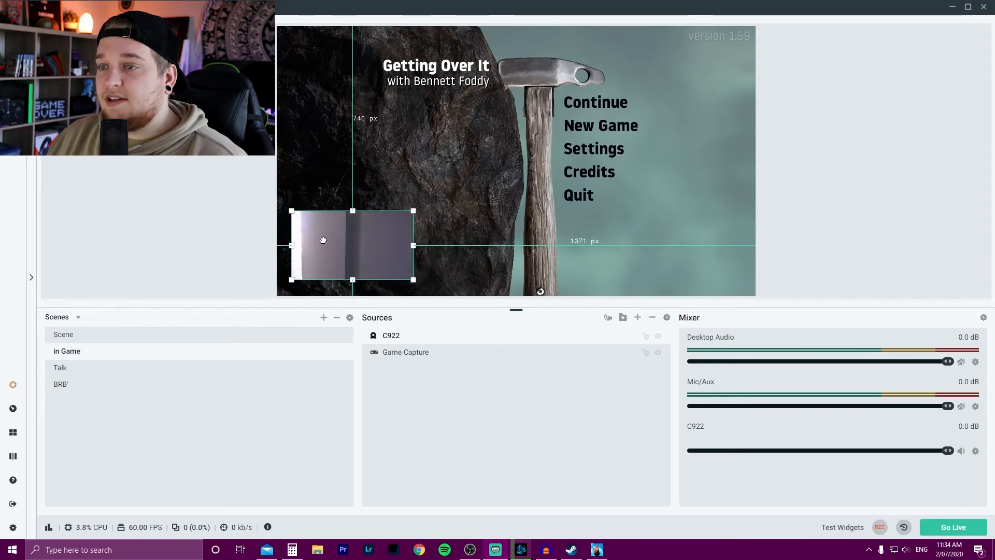
pyautogui.moveTo(423, 199); pyautogui.dragTo(347, 243)
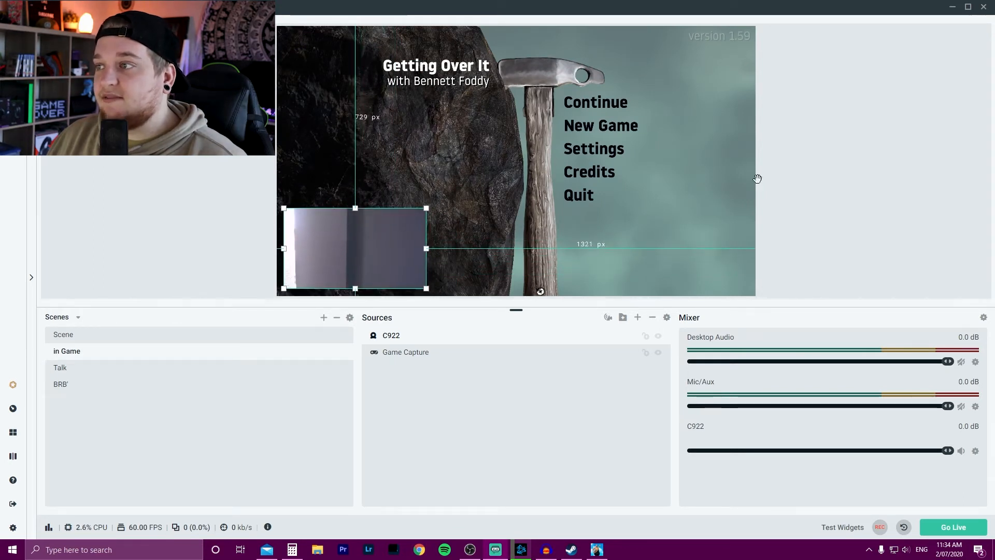
pyautogui.click(797, 173)
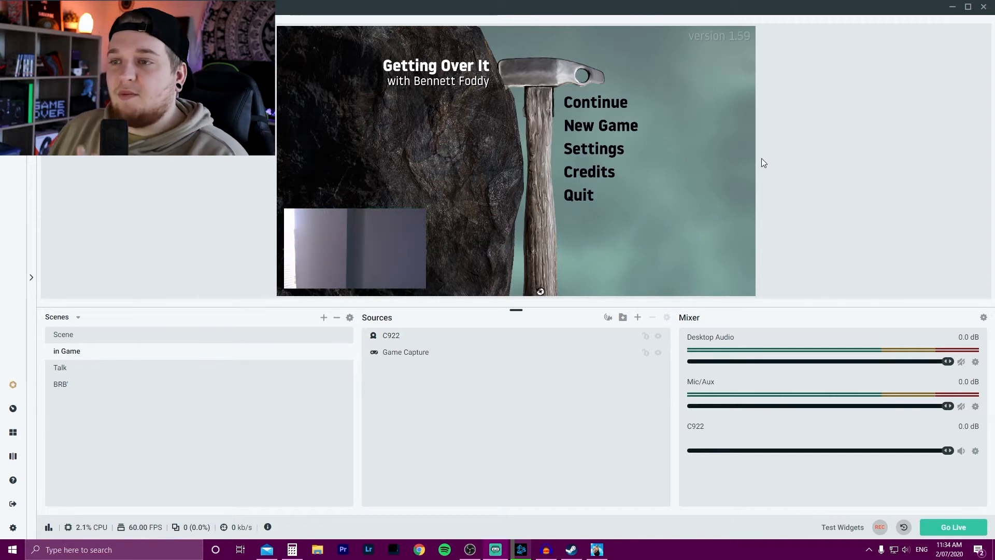
# Open the C922 source's video configuration and turn off Low Light Compensation and automatic focus in the camera controls.
pyautogui.doubleClick(415, 338)
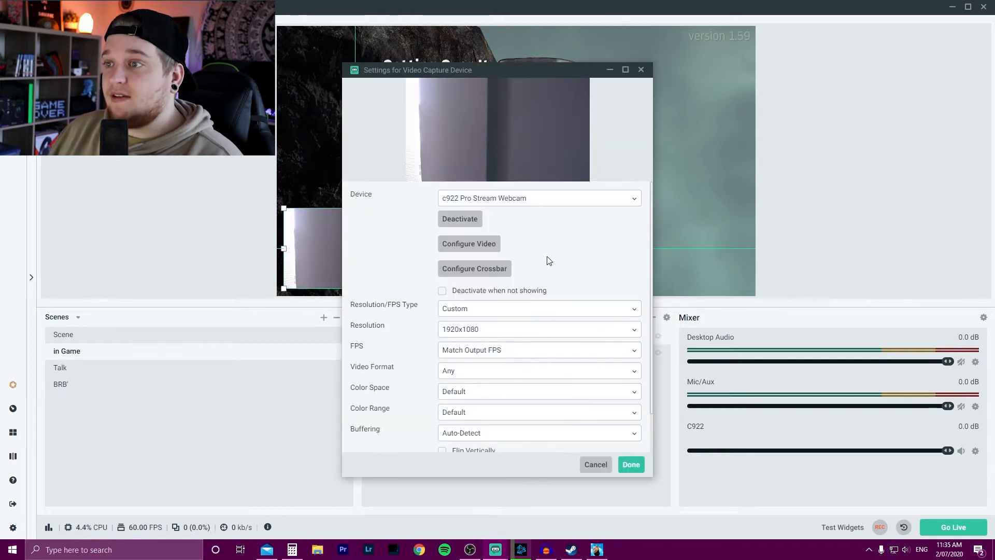
pyautogui.click(486, 247)
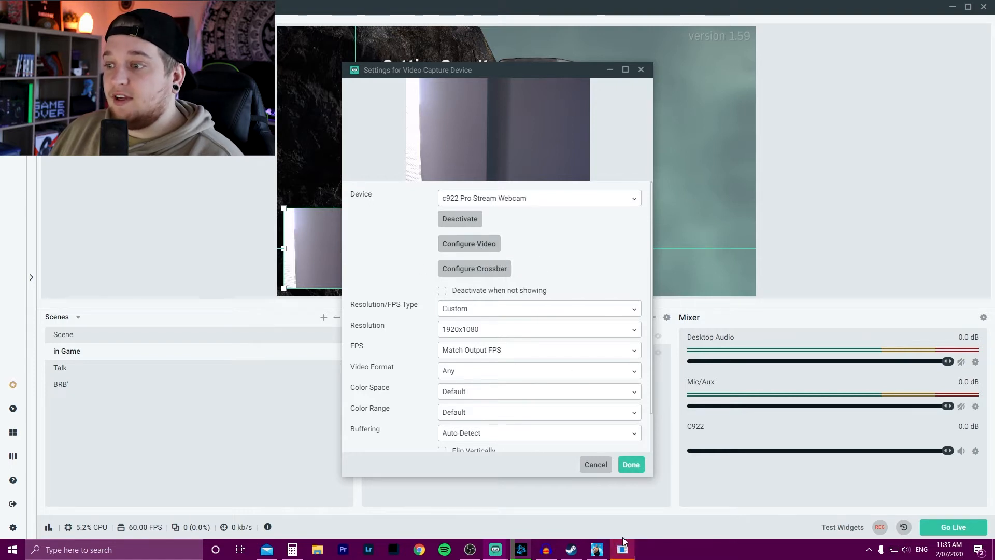
pyautogui.moveTo(175, 62); pyautogui.dragTo(171, 61)
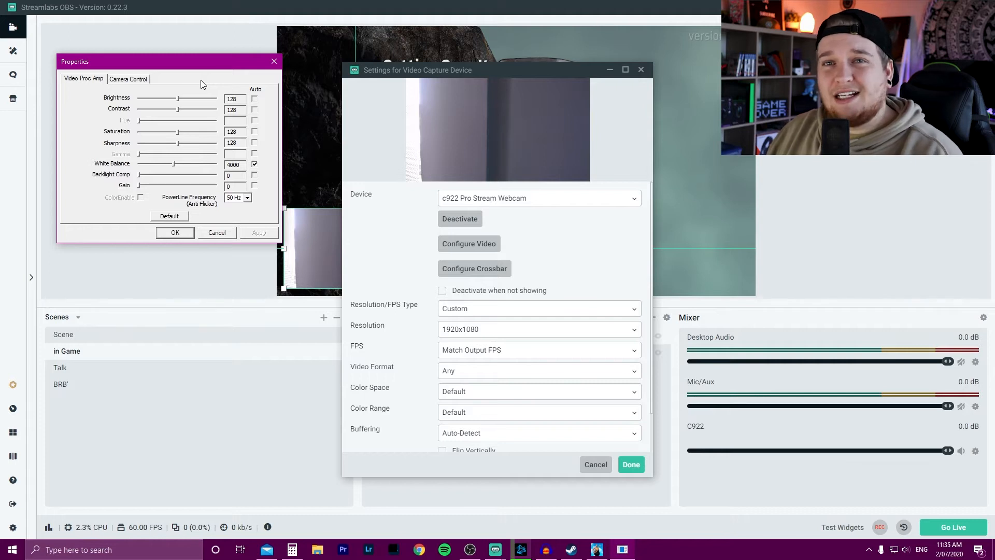
pyautogui.click(124, 79)
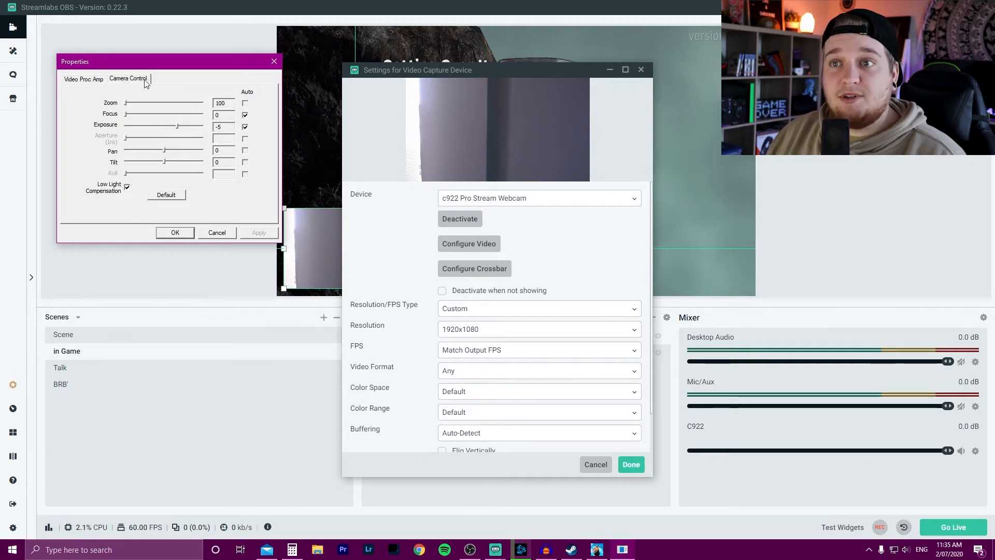
pyautogui.click(128, 187)
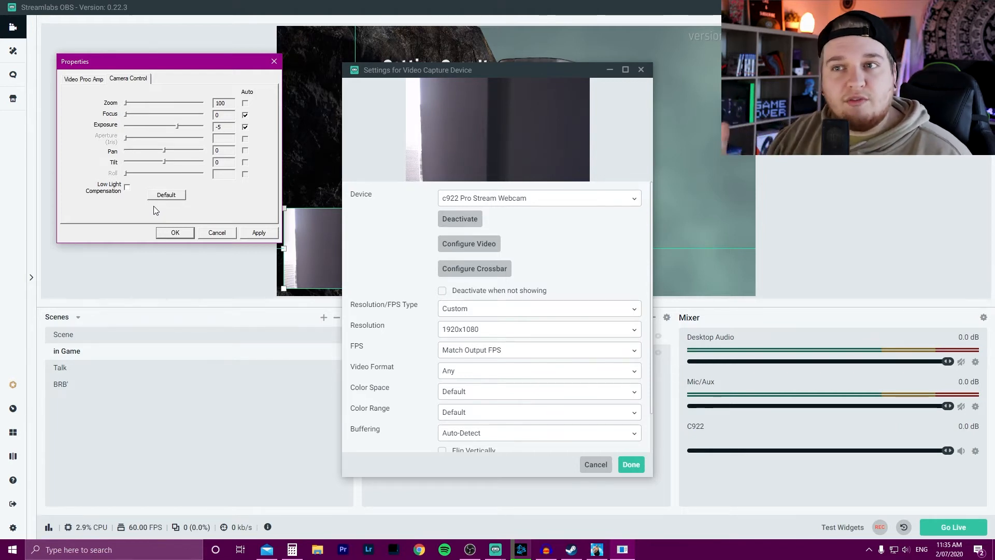
pyautogui.click(126, 103)
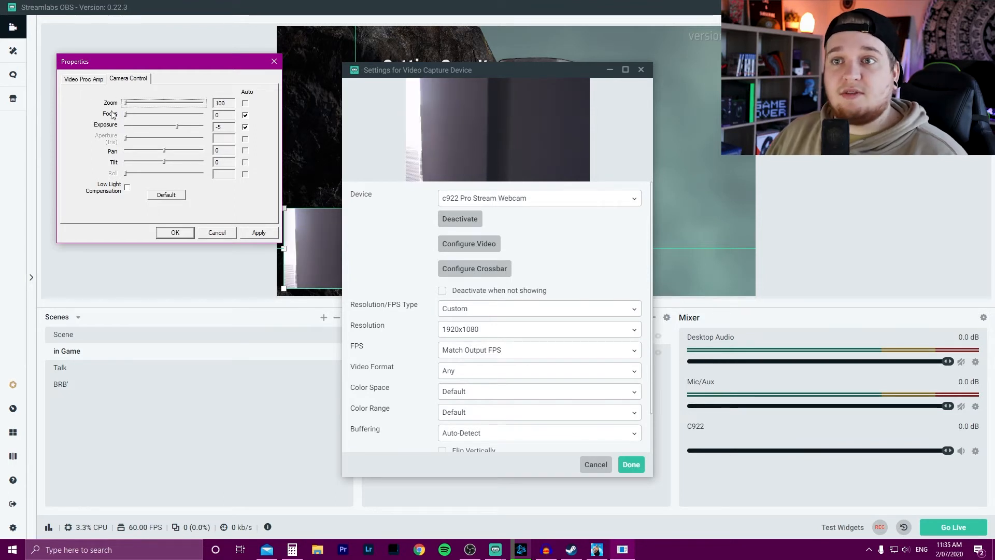
pyautogui.click(245, 115)
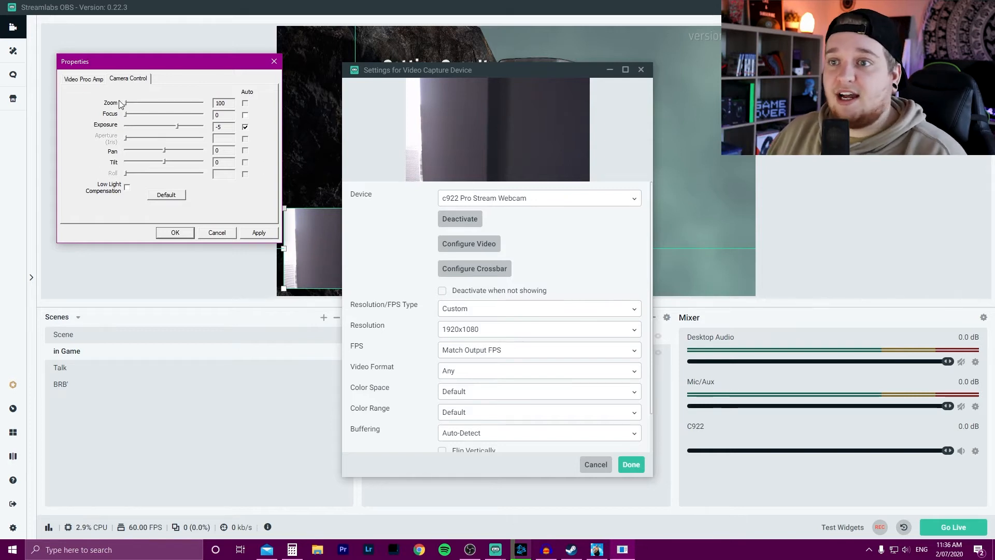
# Set the webcam's brightness to 133 and its contrast, saturation and sharpness to 132, and accept the camera properties.
pyautogui.click(83, 80)
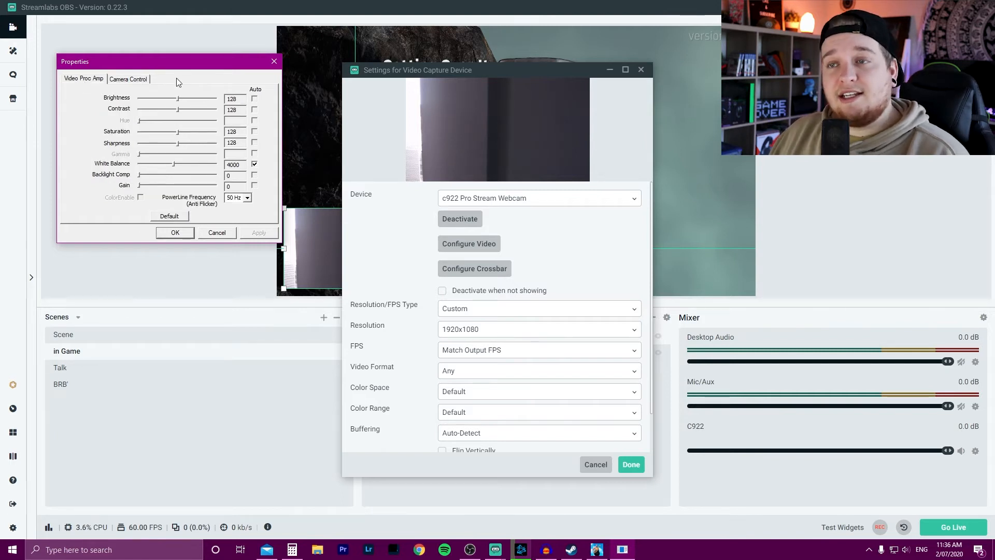
pyautogui.click(188, 97)
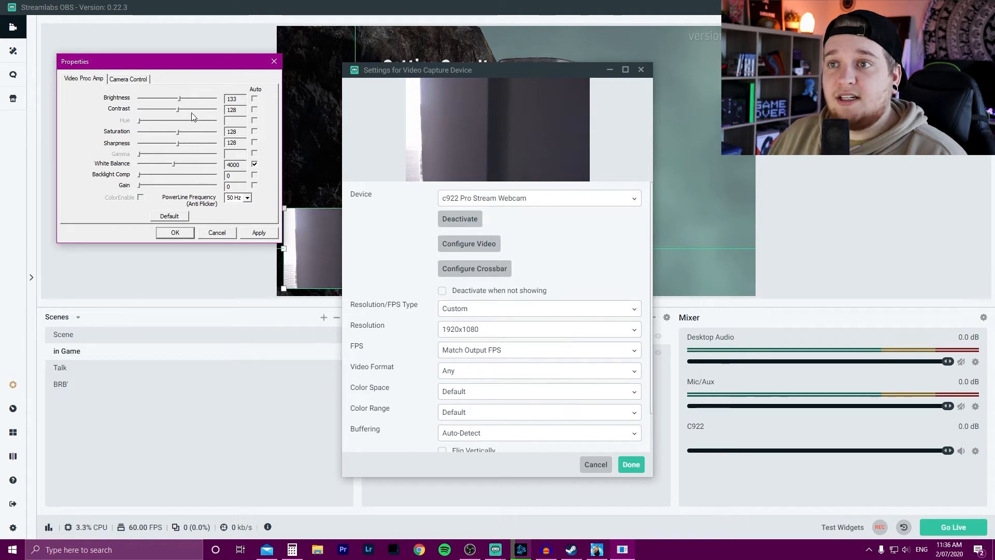
pyautogui.click(192, 111)
pyautogui.click(192, 132)
pyautogui.click(191, 144)
pyautogui.click(191, 144)
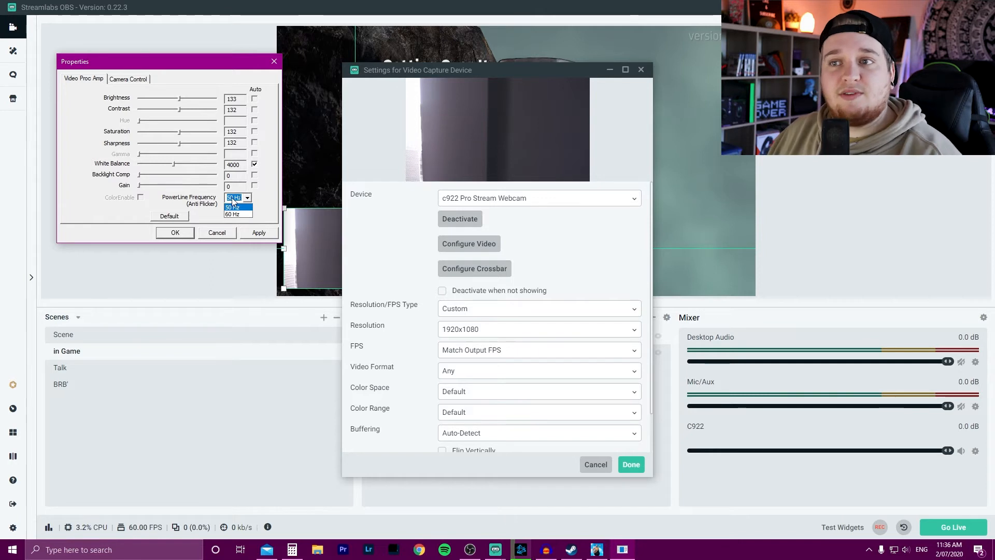
pyautogui.click(134, 216)
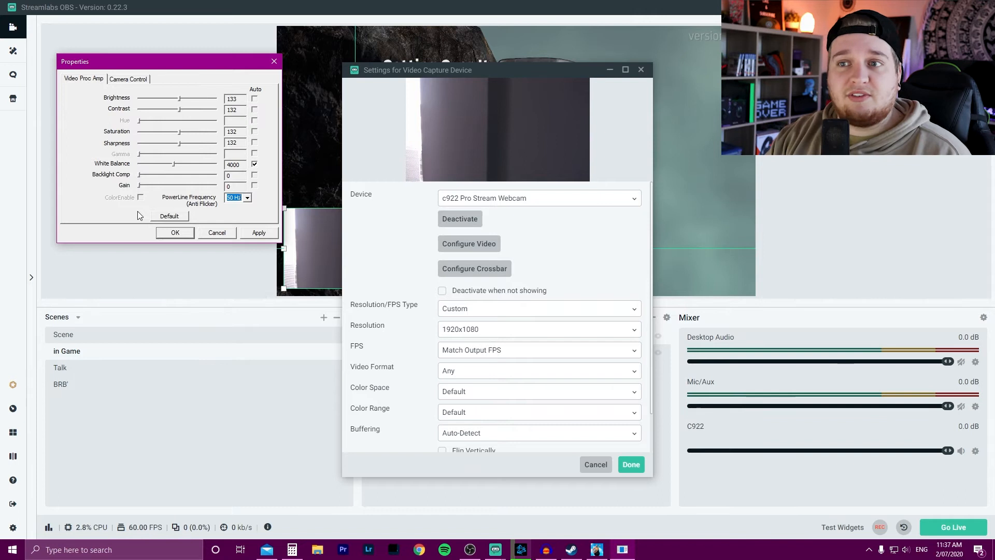
pyautogui.click(174, 234)
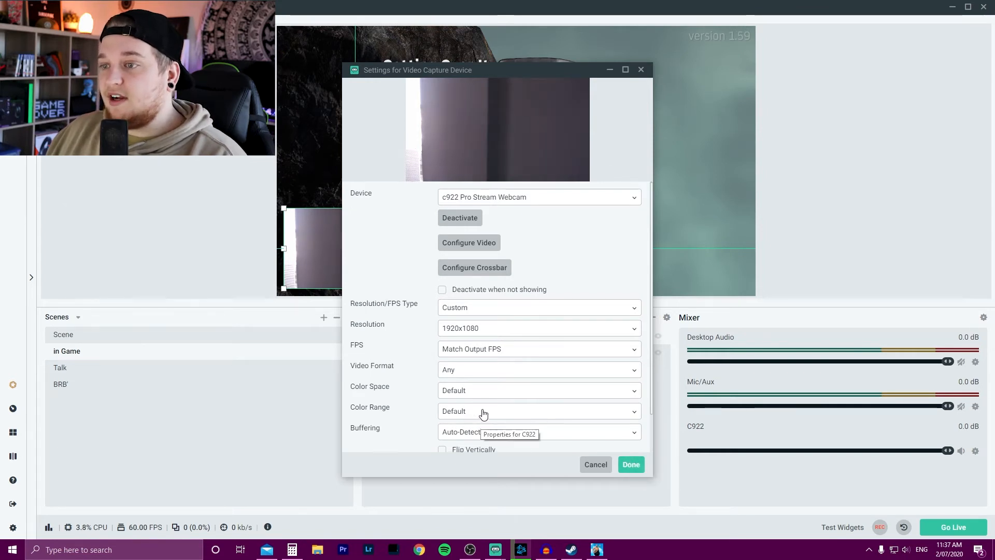
# Set the webcam source's Color Range to Full with Color Space at Default, and hide the C922 source in the scene.
pyautogui.scroll(-2, 482, 409)
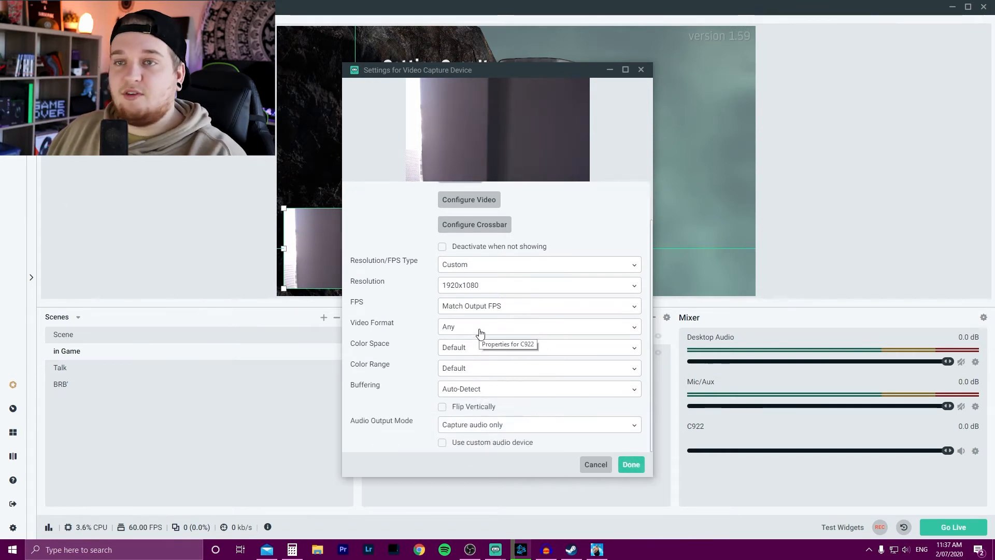
pyautogui.click(497, 348)
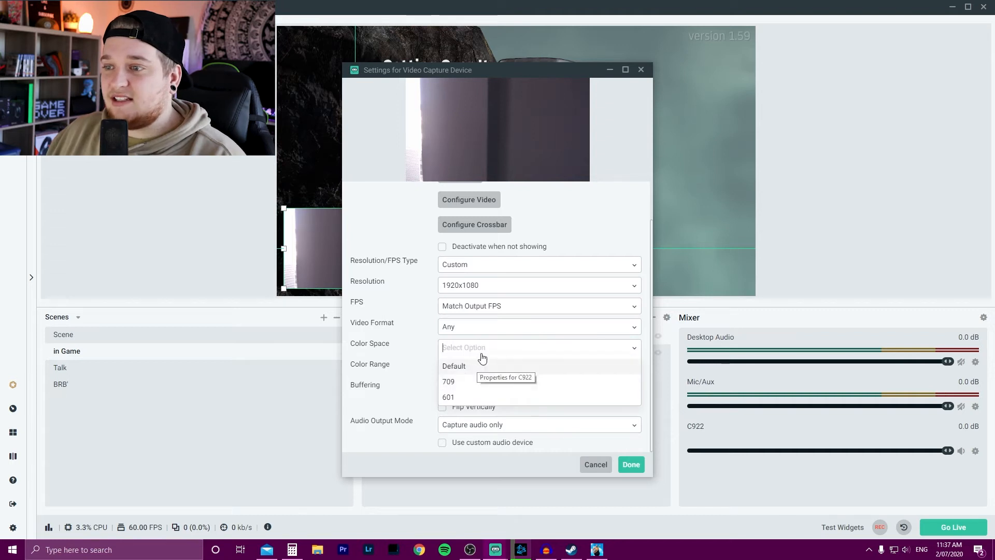
pyautogui.click(451, 367)
pyautogui.click(451, 369)
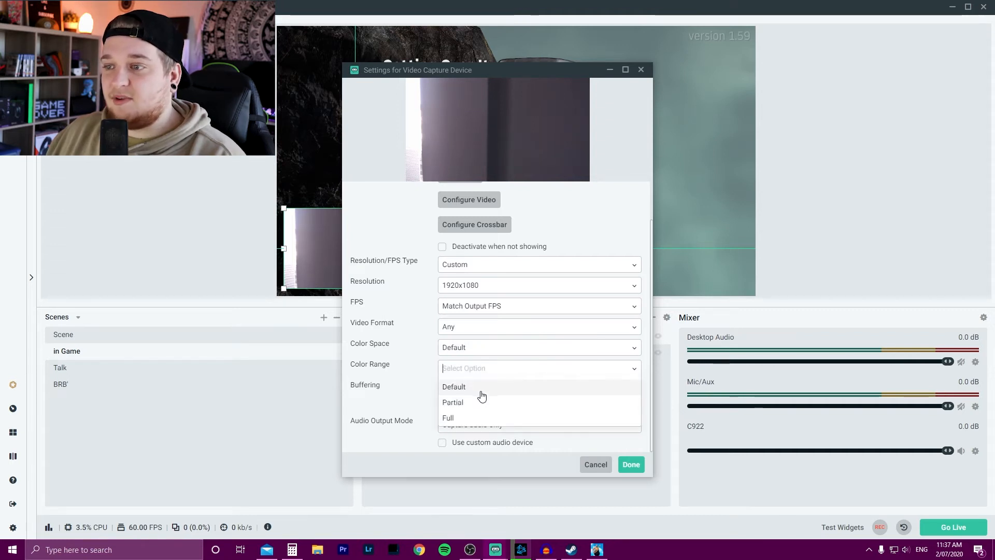
pyautogui.click(451, 416)
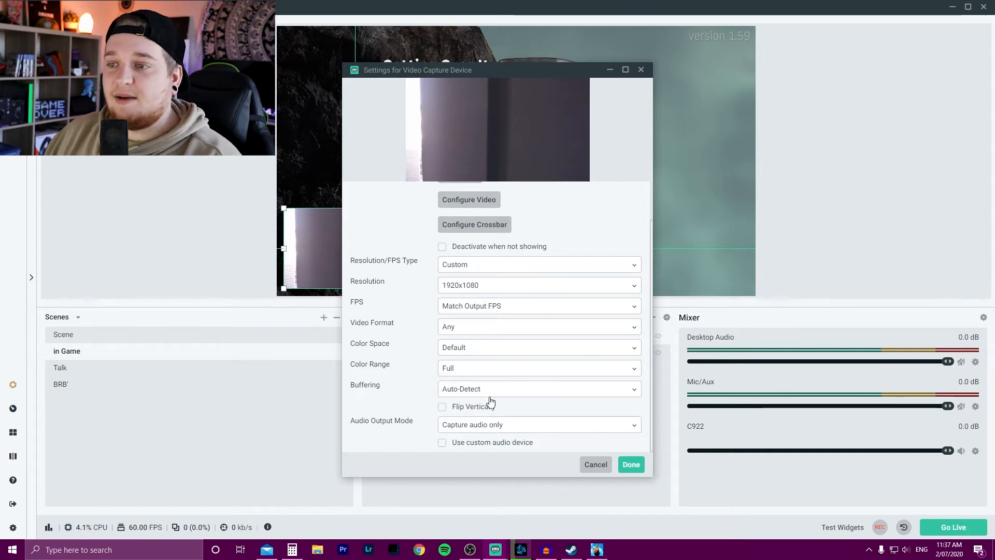
pyautogui.click(631, 465)
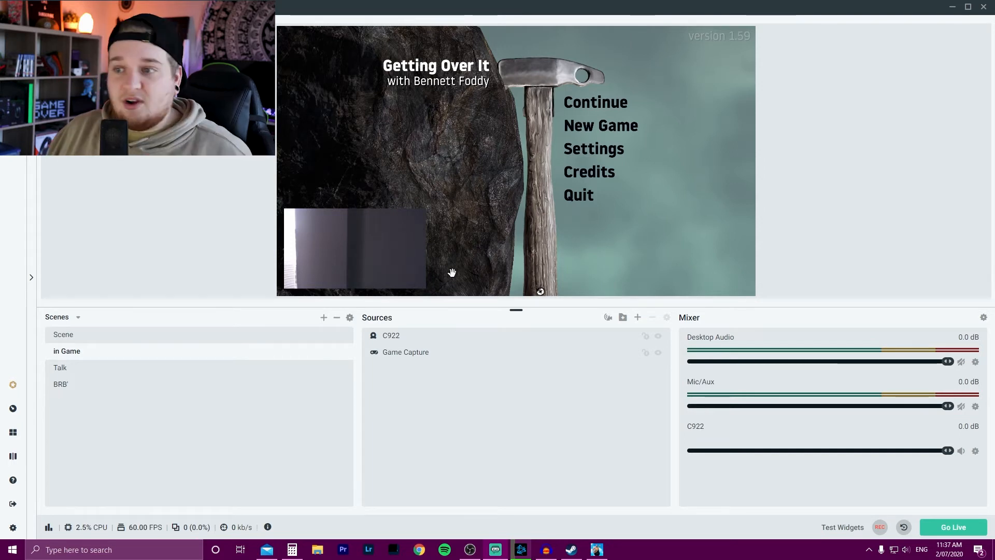
pyautogui.click(659, 336)
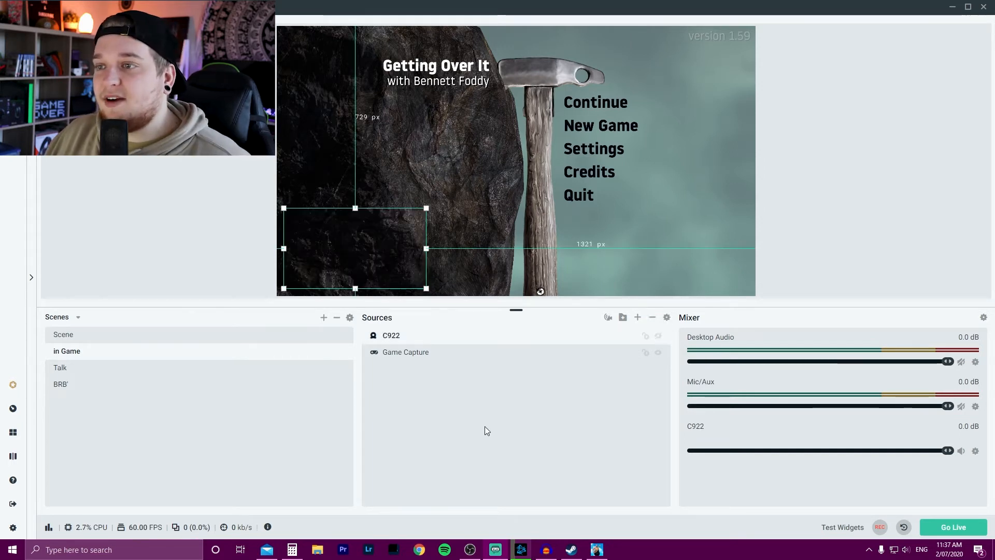
pyautogui.click(147, 216)
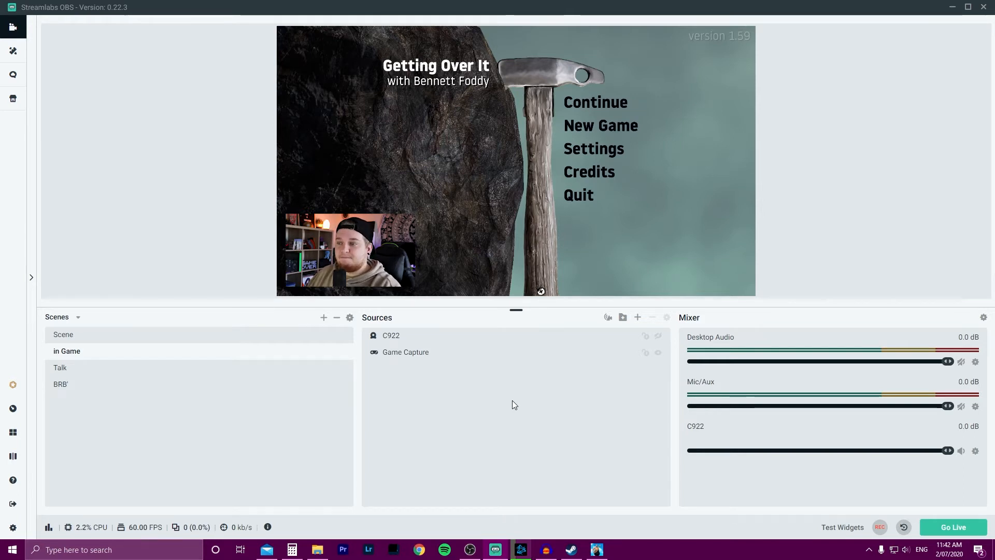
# Add an Image source named "Cam Border" to the "in Game" scene.
pyautogui.click(639, 318)
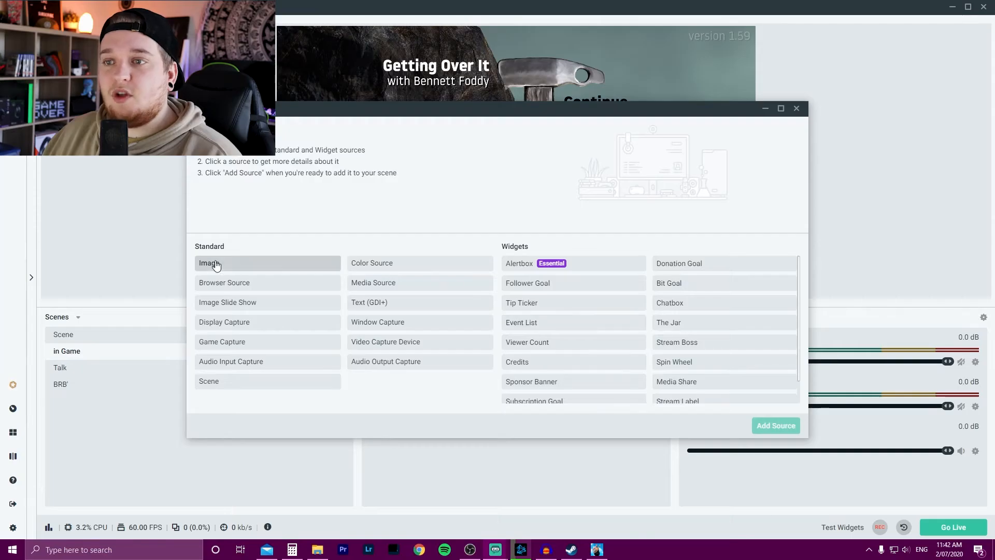
pyautogui.click(216, 263)
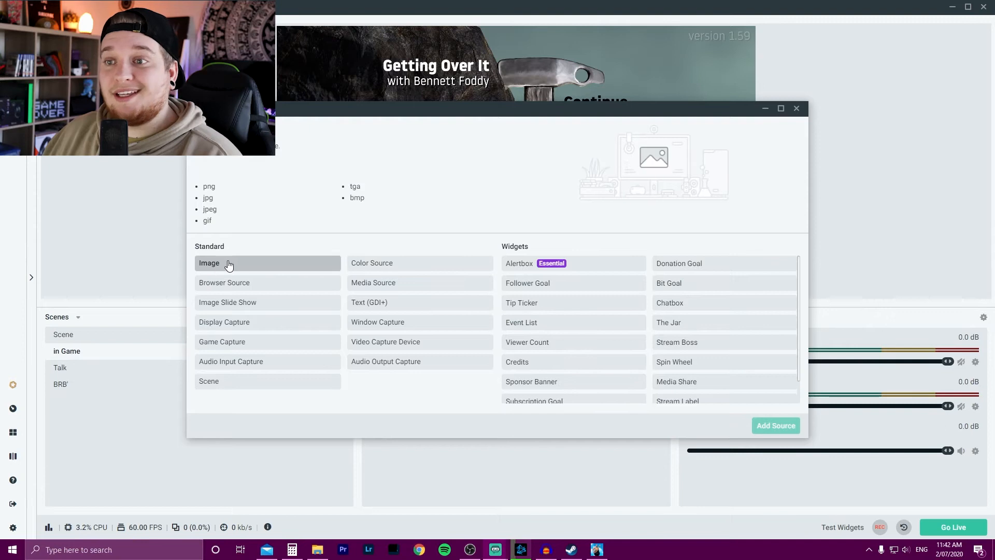
pyautogui.click(772, 426)
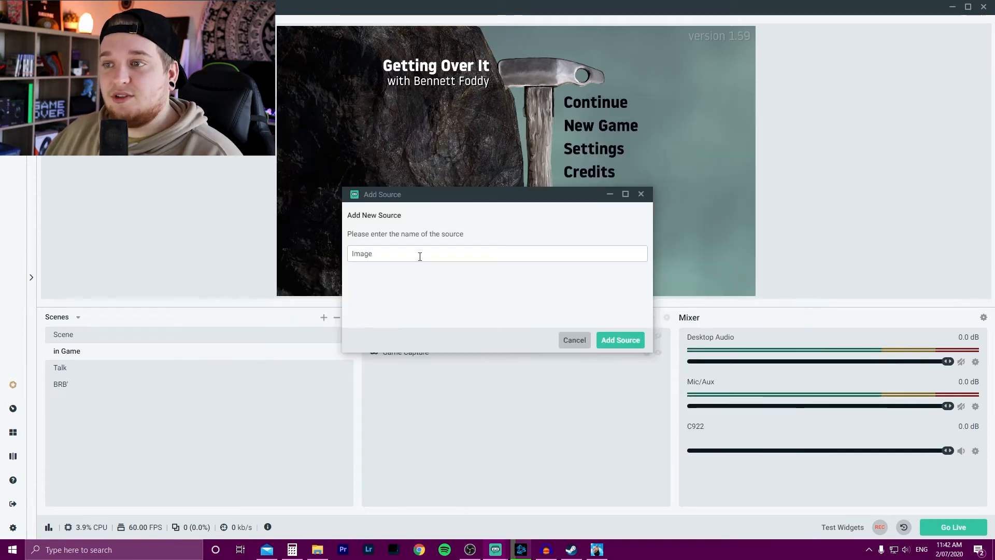
pyautogui.write('Cam ')
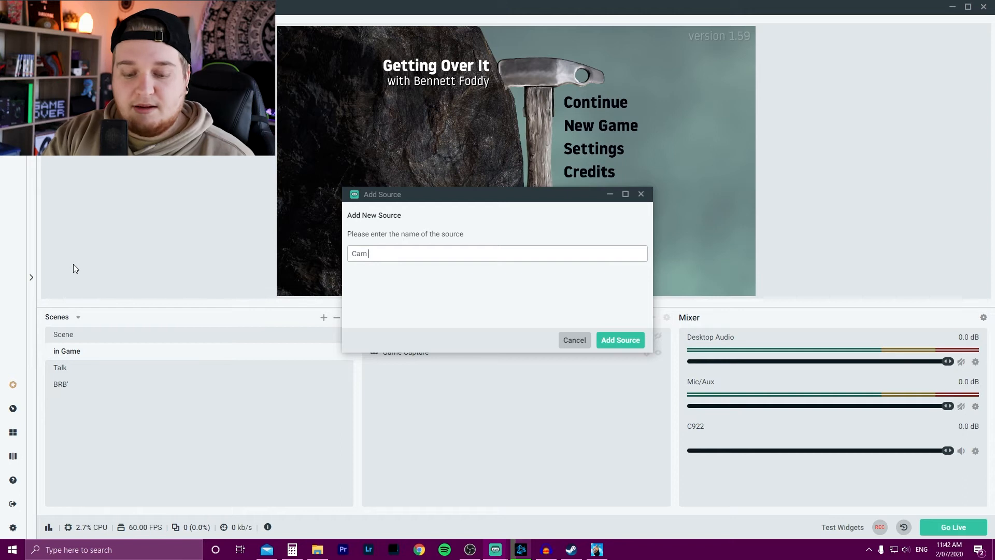
pyautogui.write('Border')
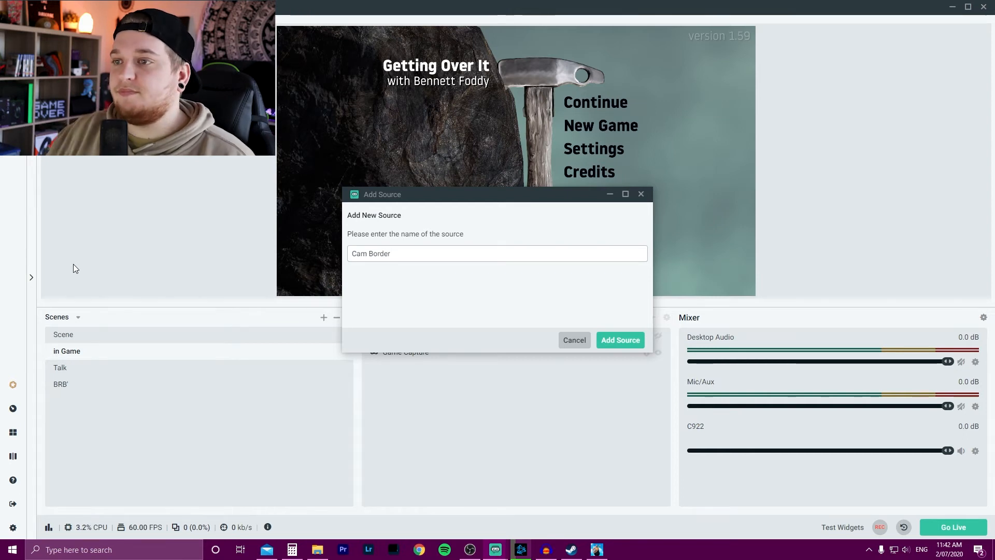
pyautogui.click(640, 345)
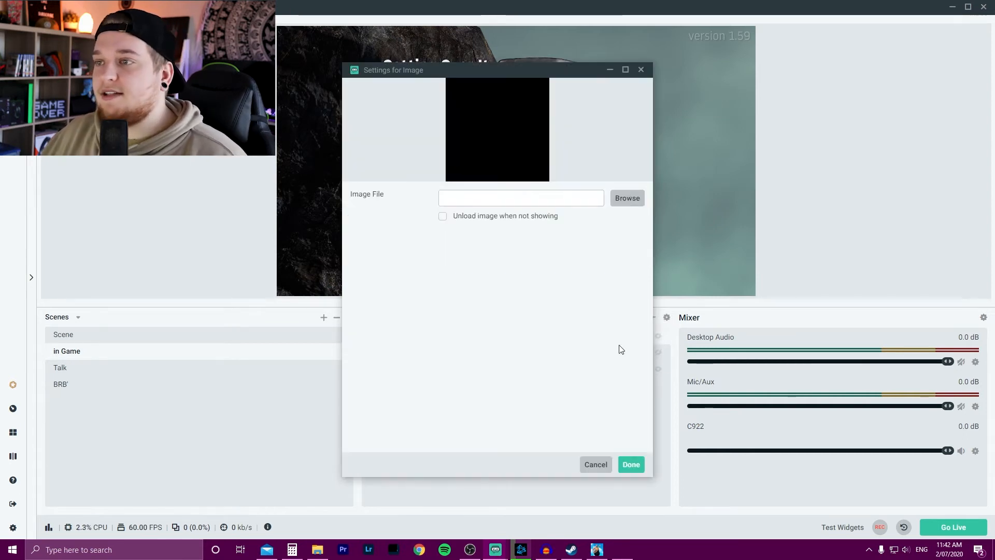
# Load the wide-CAM-simple image from the Atlas_Overlay pack's Overlays > Static folder into the Cam Border source.
pyautogui.click(627, 201)
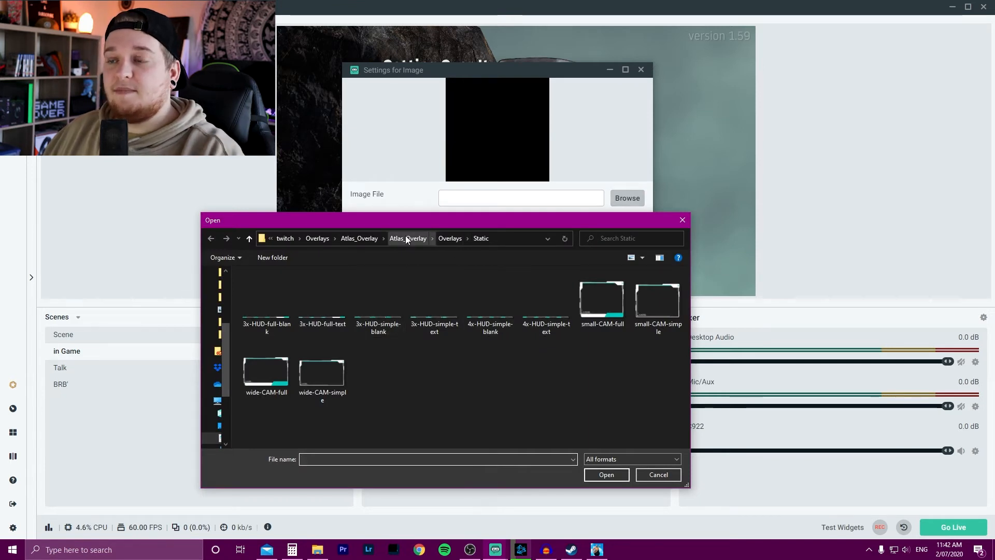
pyautogui.click(451, 240)
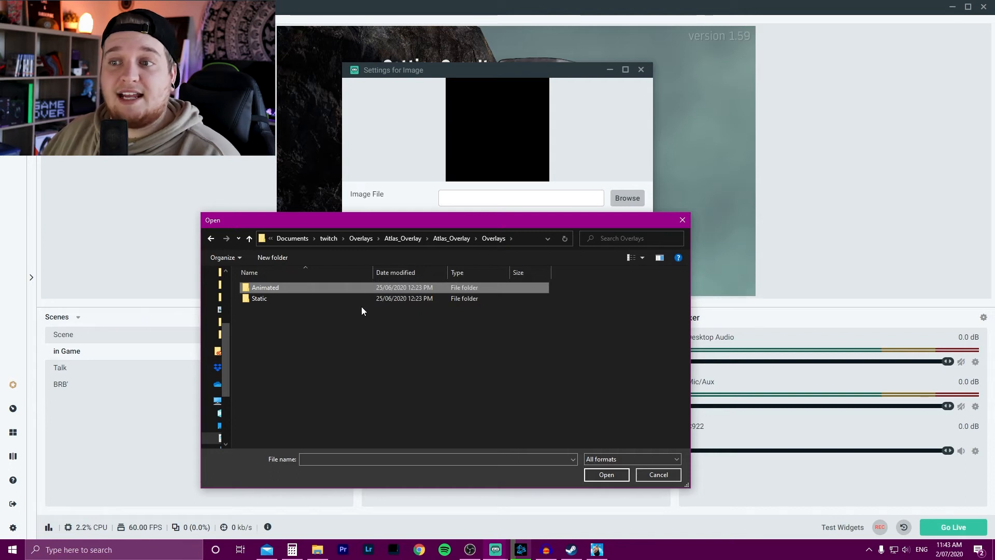
pyautogui.doubleClick(331, 287)
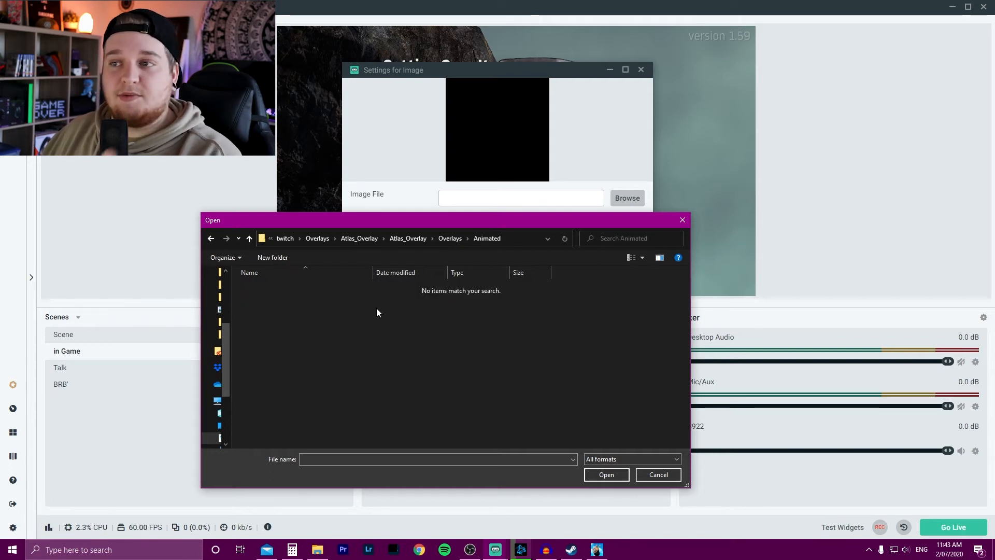
pyautogui.press('BackSpace')
pyautogui.doubleClick(344, 300)
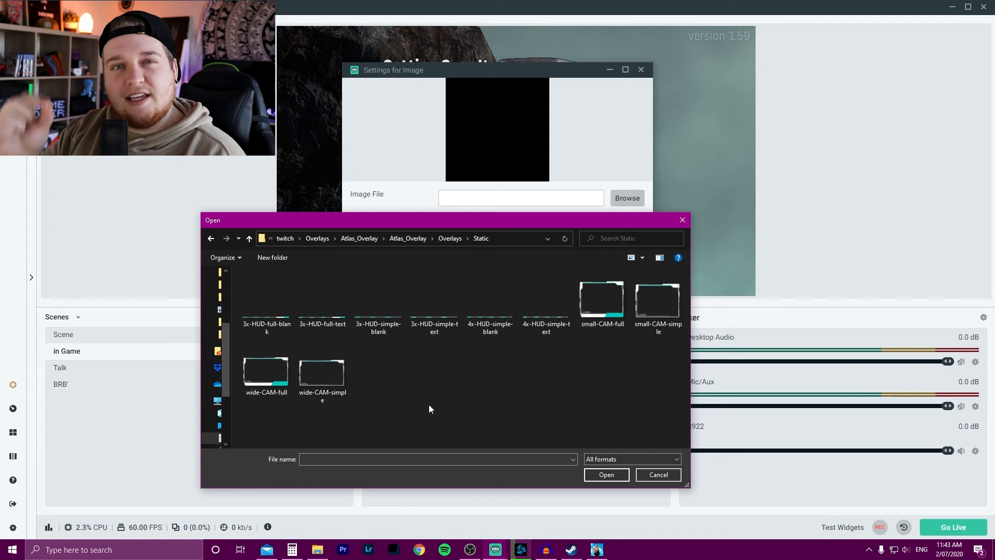
pyautogui.doubleClick(337, 370)
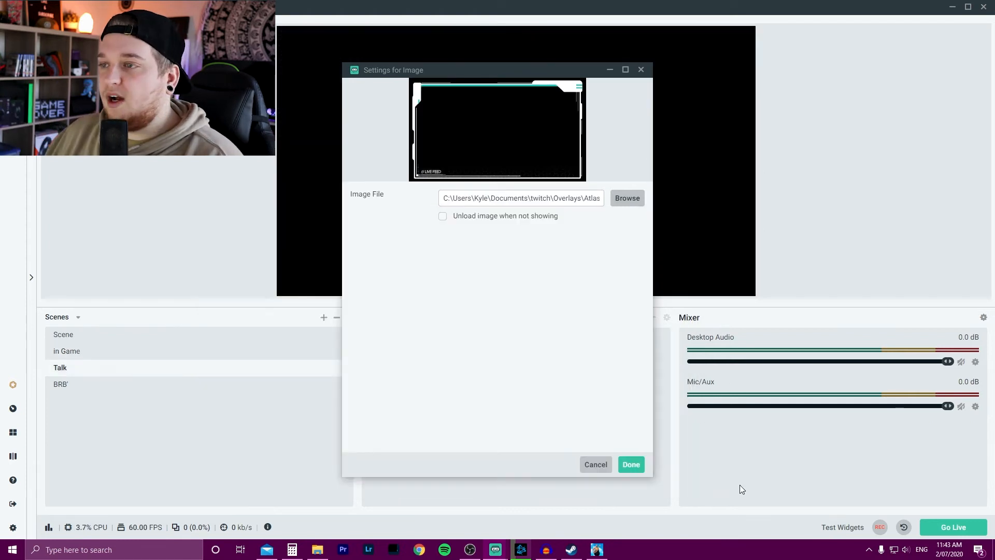
pyautogui.click(631, 465)
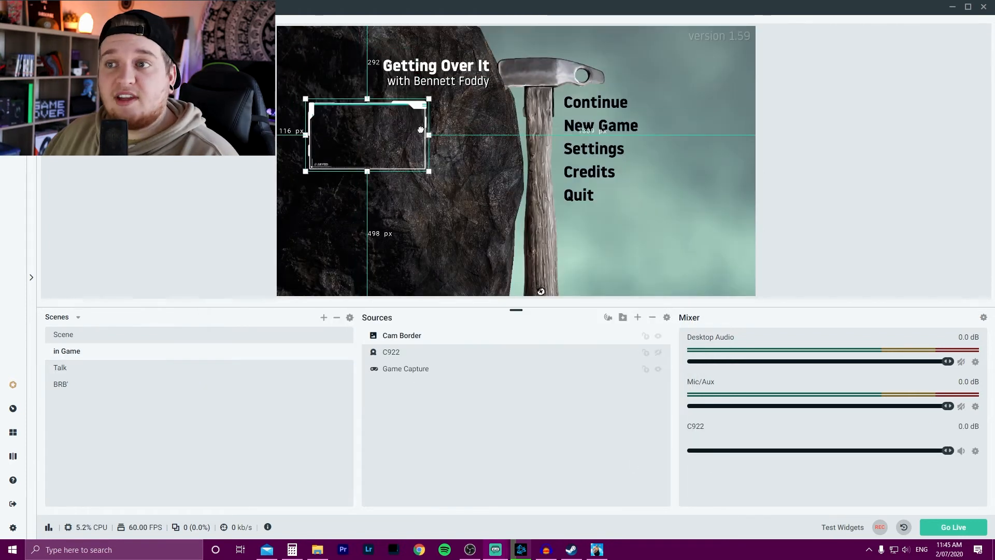
# Move the Cam Border to the scene's bottom-left corner and scale the C922 webcam to fit behind it.
pyautogui.moveTo(420, 129); pyautogui.dragTo(405, 217)
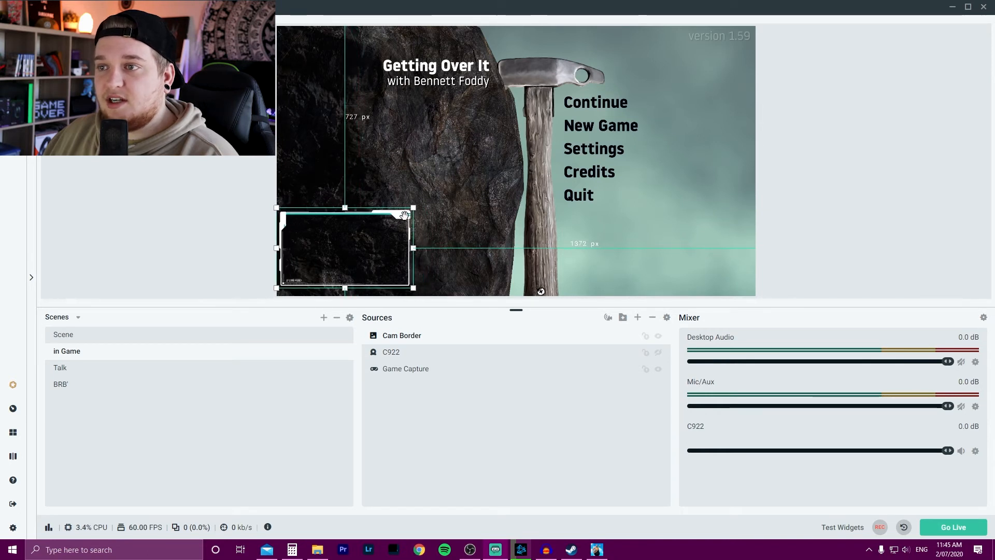
pyautogui.click(157, 190)
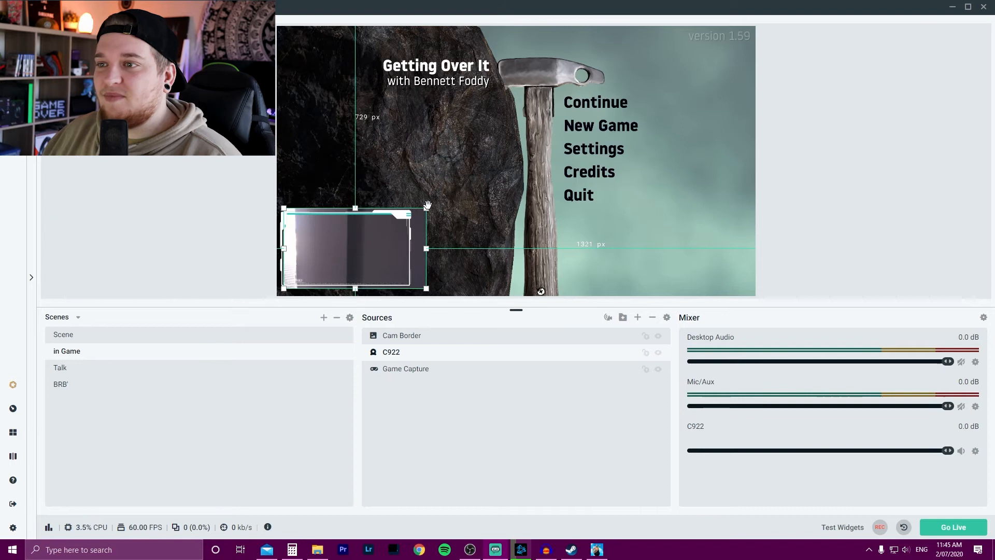
pyautogui.moveTo(427, 209); pyautogui.dragTo(397, 213)
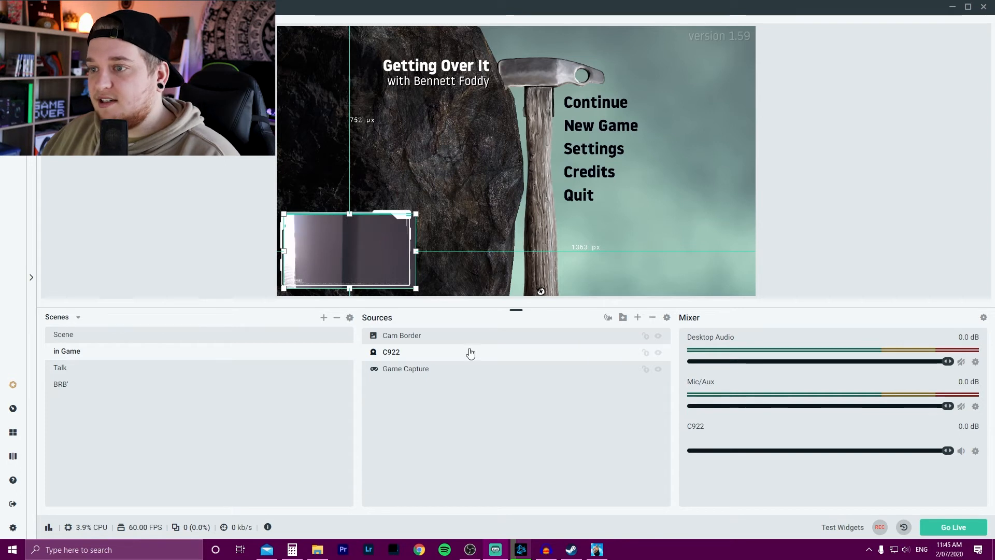
pyautogui.click(431, 335)
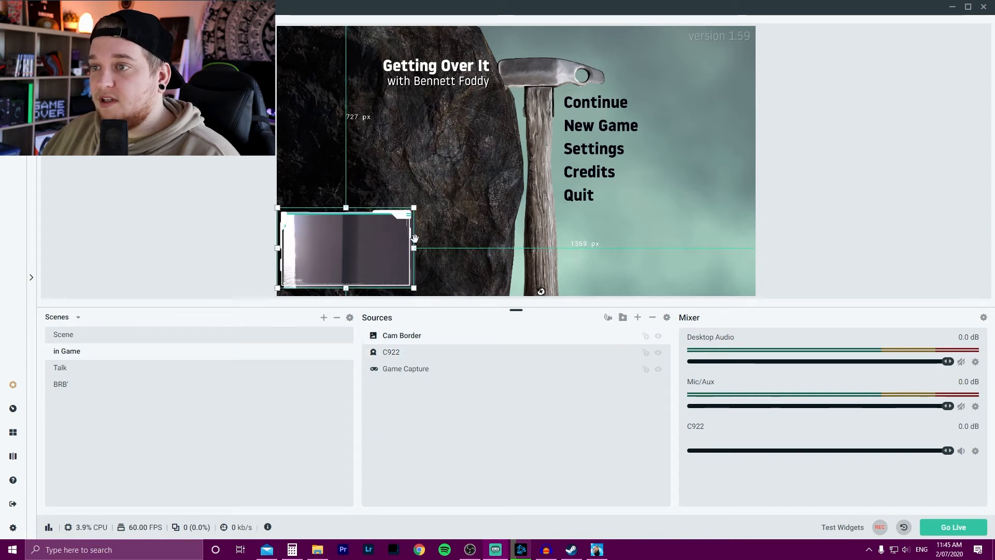
pyautogui.click(414, 250)
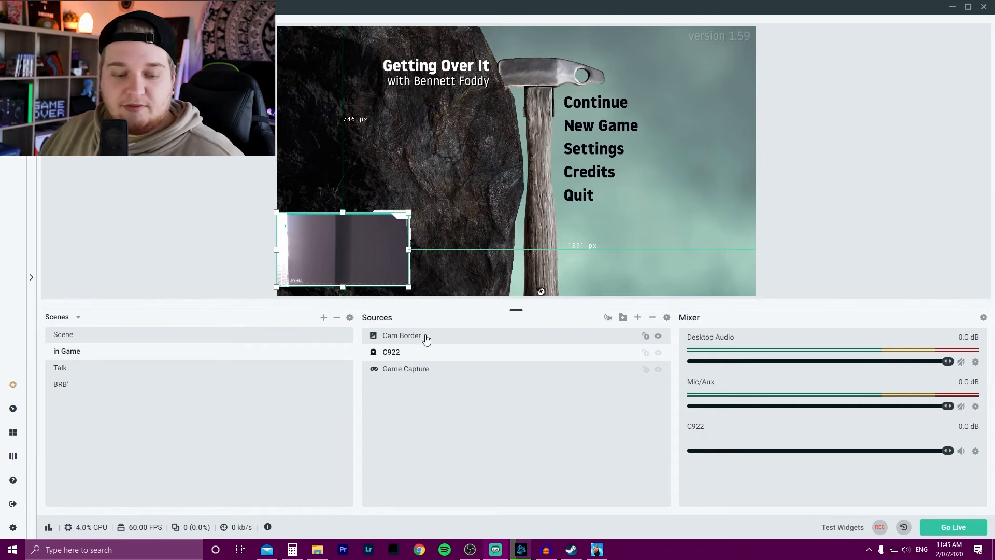
# Move the border and webcam together slightly away from the scene's corner, and resize the border so it frames the webcam feed.
pyautogui.moveTo(351, 249); pyautogui.dragTo(369, 241)
pyautogui.moveTo(522, 310); pyautogui.dragTo(521, 418)
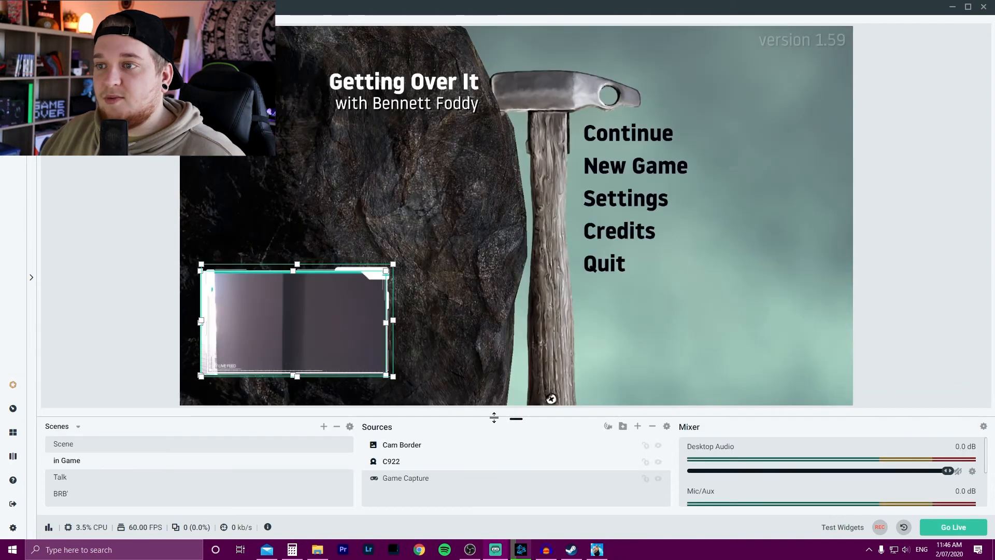
pyautogui.click(414, 280)
pyautogui.click(373, 272)
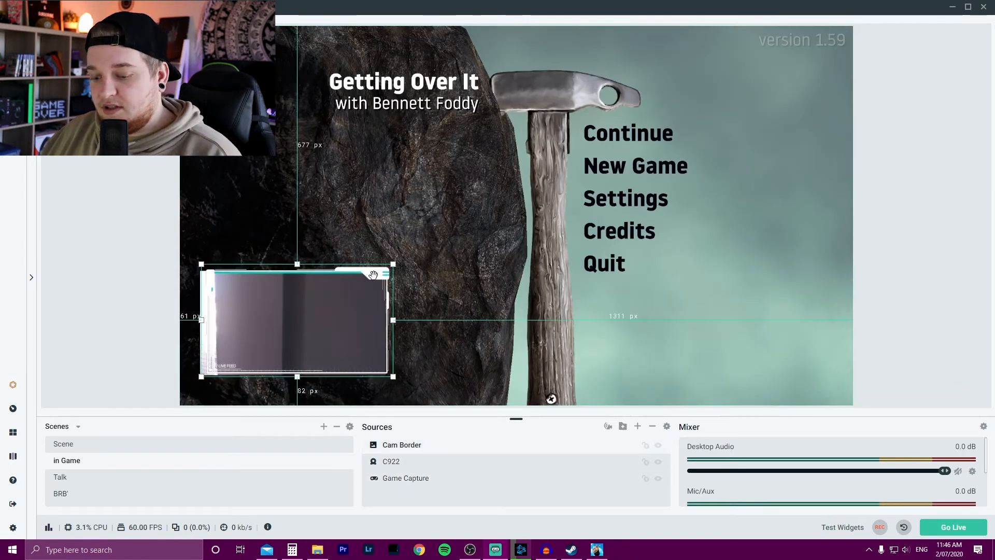
pyautogui.moveTo(394, 264); pyautogui.dragTo(384, 270)
pyautogui.click(161, 305)
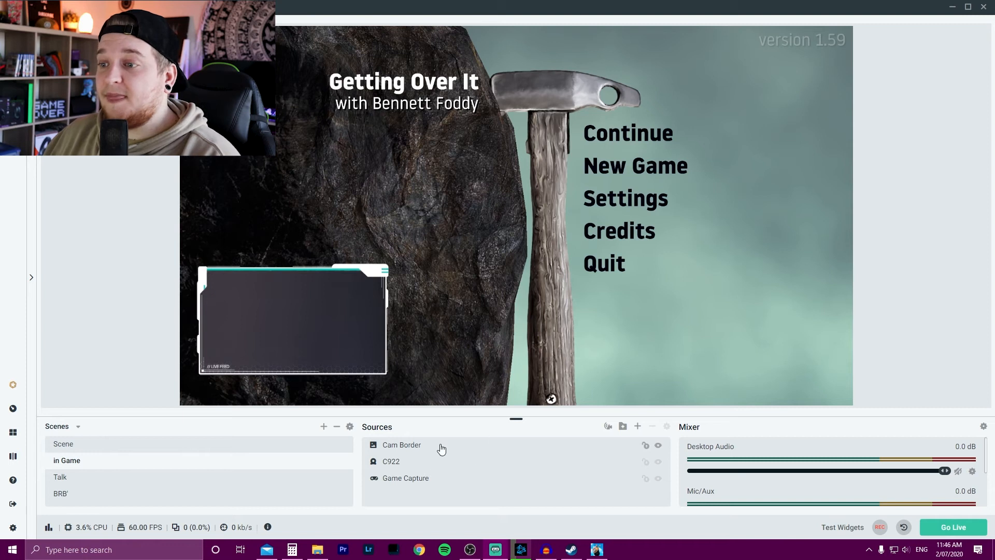
# Place Cam Border below C922 in the source order, and move it back above the webcam.
pyautogui.moveTo(499, 425); pyautogui.dragTo(498, 340)
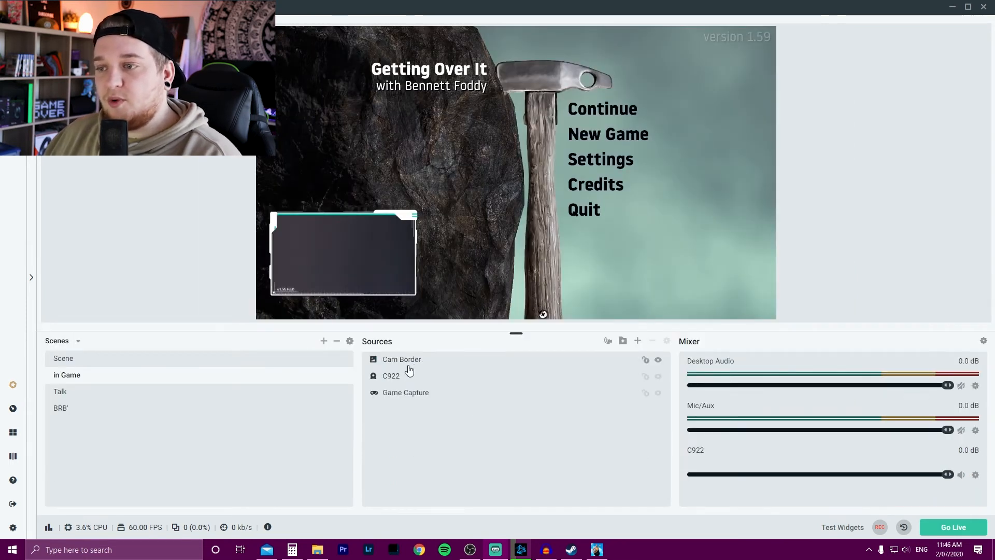
pyautogui.moveTo(413, 362); pyautogui.dragTo(414, 386)
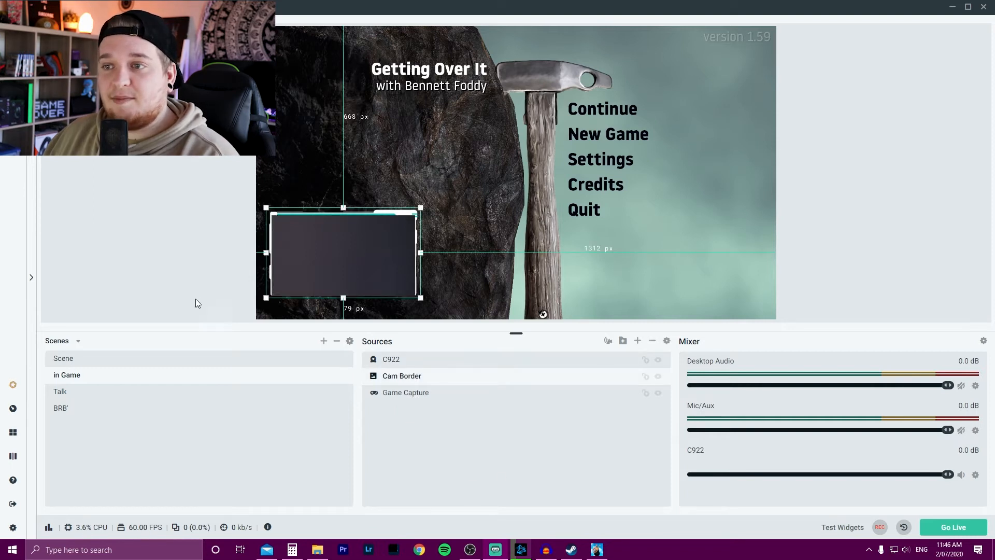
pyautogui.click(233, 283)
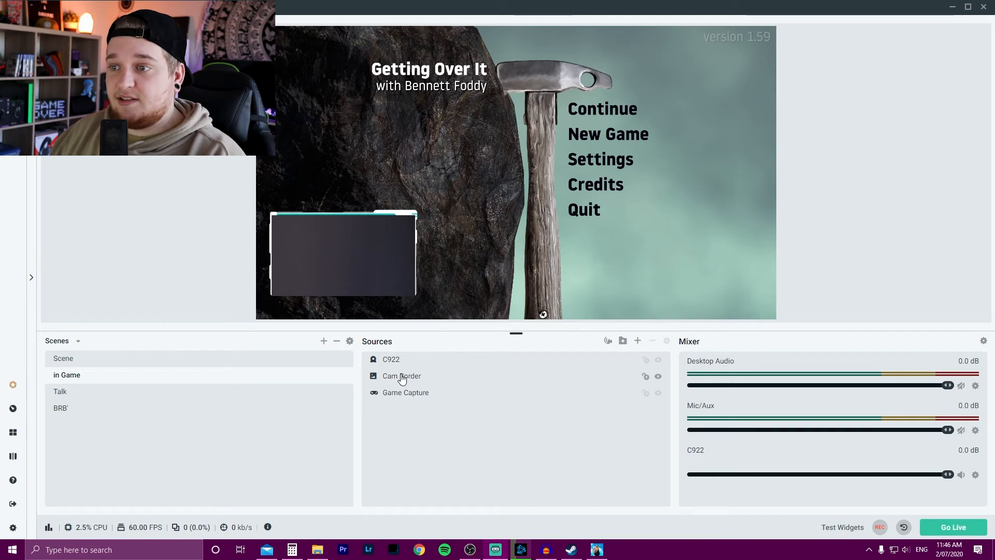
pyautogui.moveTo(402, 378); pyautogui.dragTo(401, 360)
pyautogui.click(119, 262)
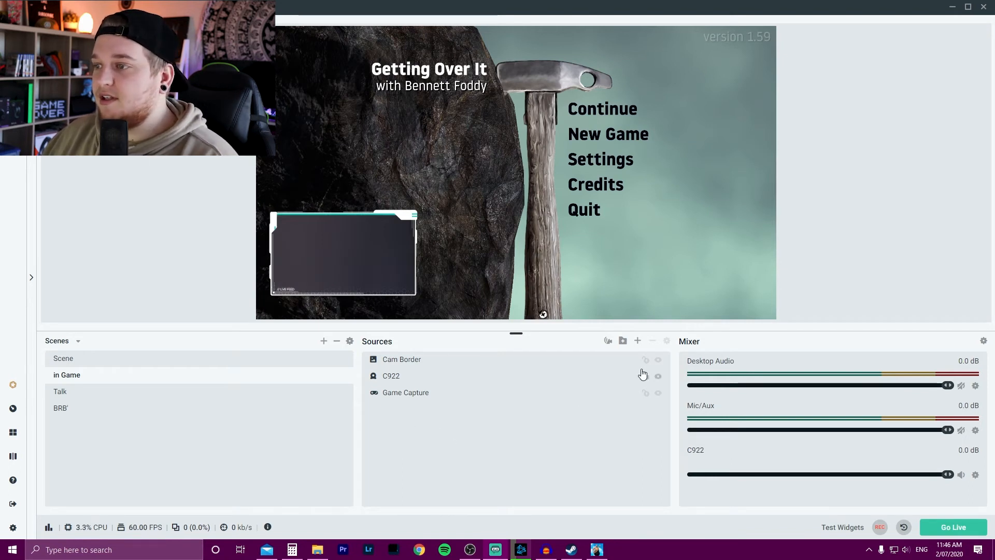
# Add a new Image source named "Banner" to the "in Game" scene.
pyautogui.click(639, 341)
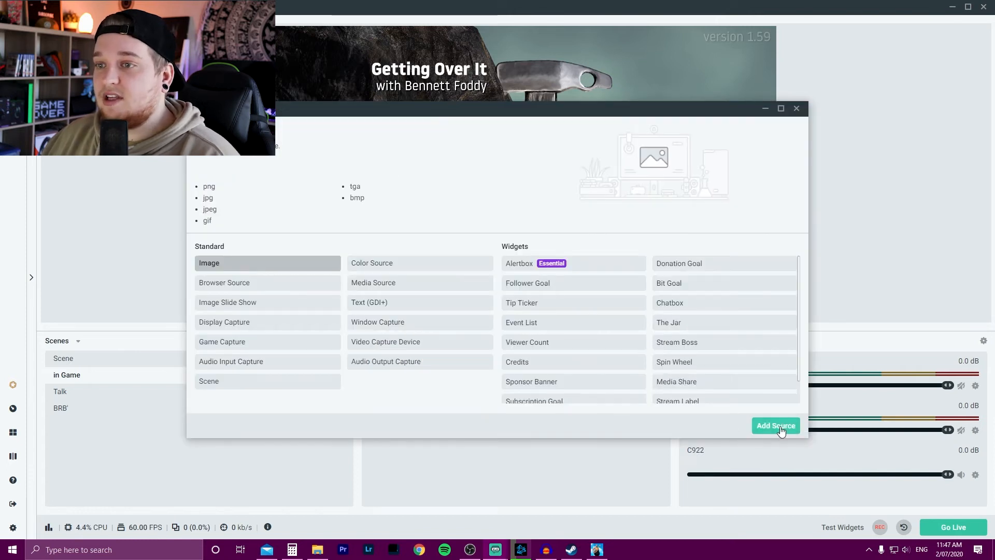
pyautogui.click(780, 429)
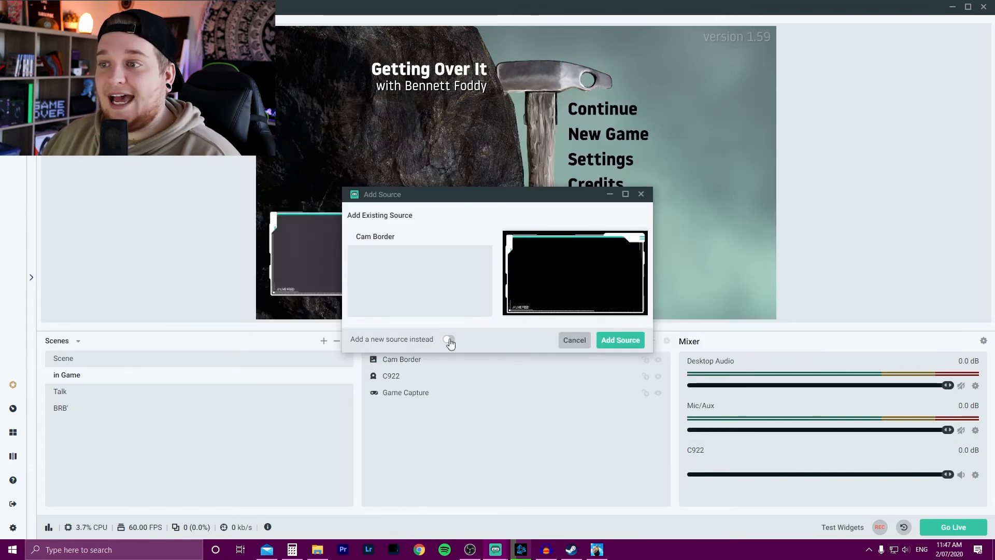
pyautogui.click(449, 340)
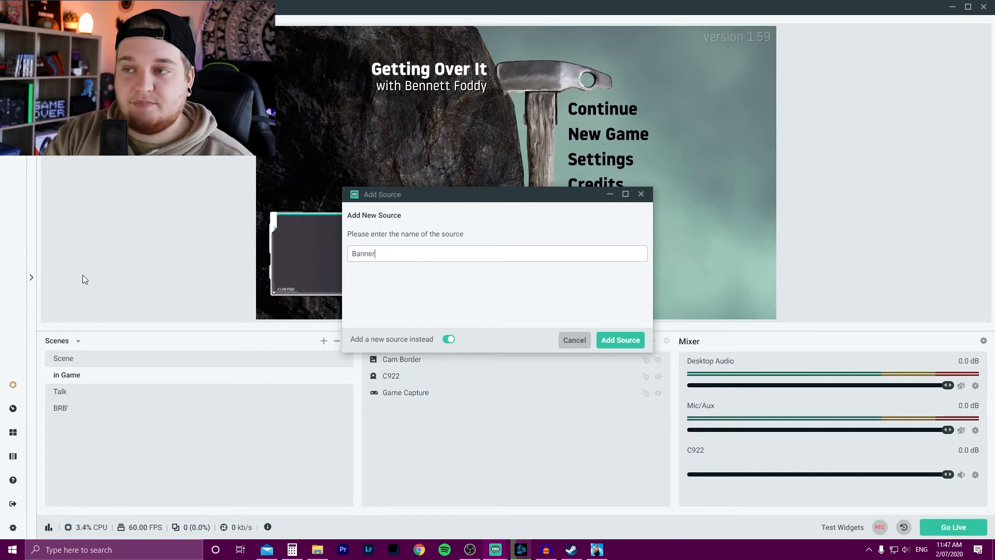
pyautogui.click(619, 346)
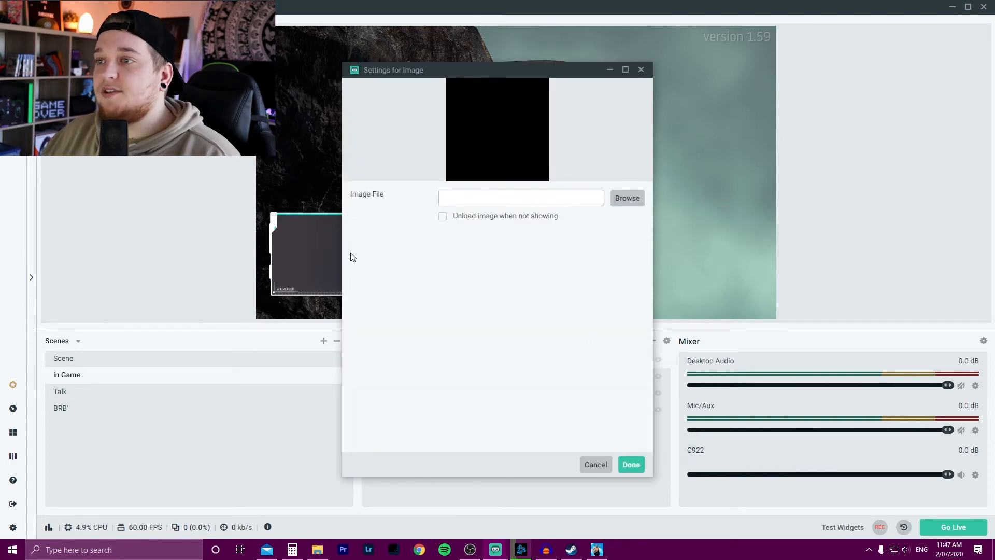
# Load the 3x-HUD-simple-blank image from the Atlas_Overlay pack's Overlays > Static folder into the Banner source.
pyautogui.click(625, 200)
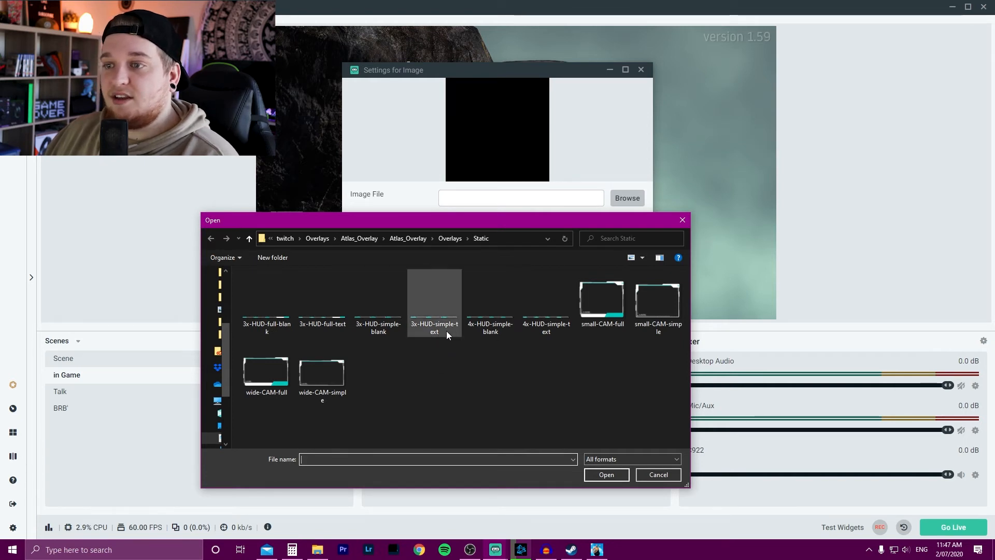
pyautogui.click(387, 306)
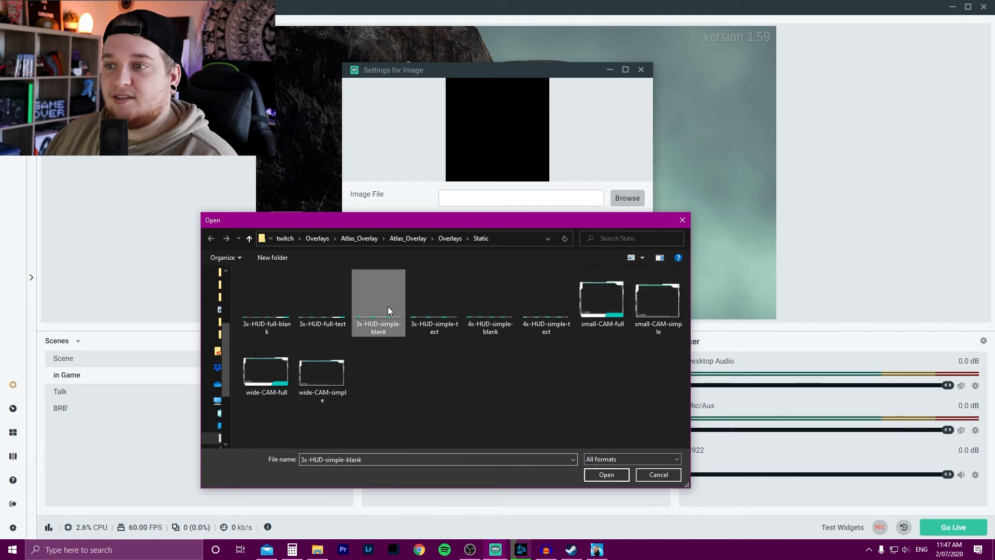
pyautogui.click(601, 474)
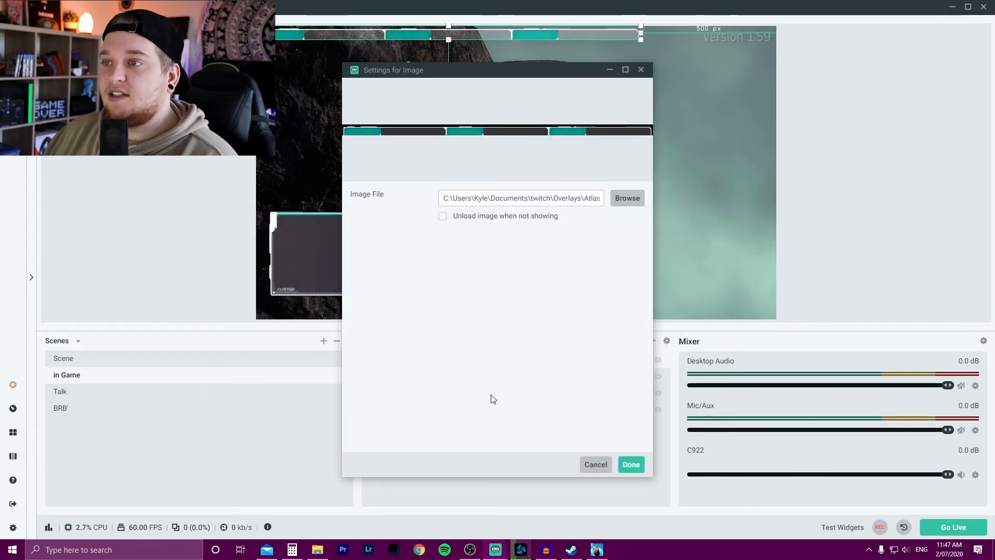
pyautogui.click(634, 468)
# Move the Banner to the bottom edge of the scene, flush with the scene's left edge.
pyautogui.moveTo(656, 43); pyautogui.dragTo(523, 40)
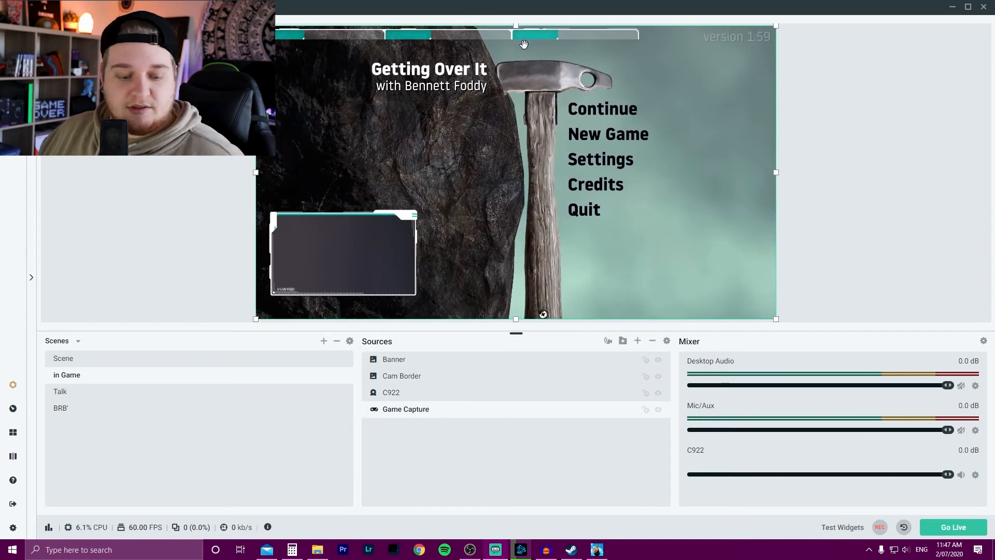
pyautogui.click(527, 42)
pyautogui.moveTo(505, 39); pyautogui.dragTo(503, 313)
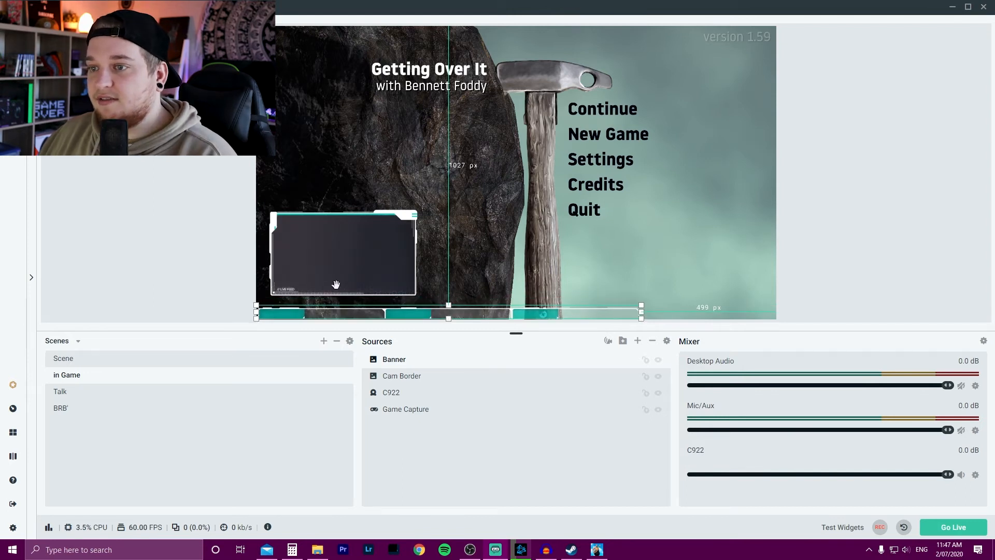
pyautogui.click(204, 274)
pyautogui.moveTo(332, 316)
pyautogui.mouseDown()
pyautogui.moveTo(287, 313)
pyautogui.moveTo(315, 315)
pyautogui.mouseUp()
pyautogui.click(207, 287)
pyautogui.click(225, 297)
pyautogui.click(179, 286)
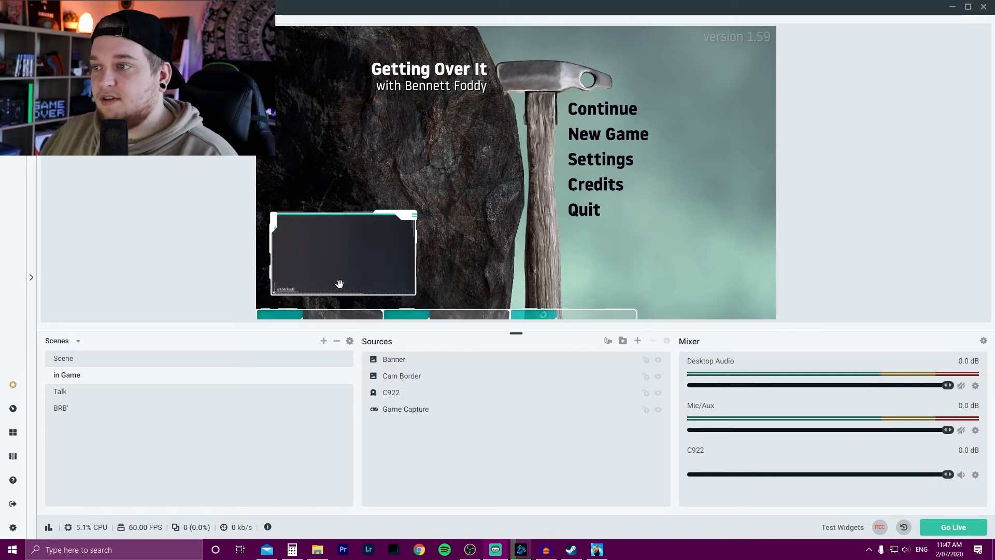
# Move the Cam Border and C922 webcam together into the scene's lower-left corner, directly above the banner.
pyautogui.click(408, 377)
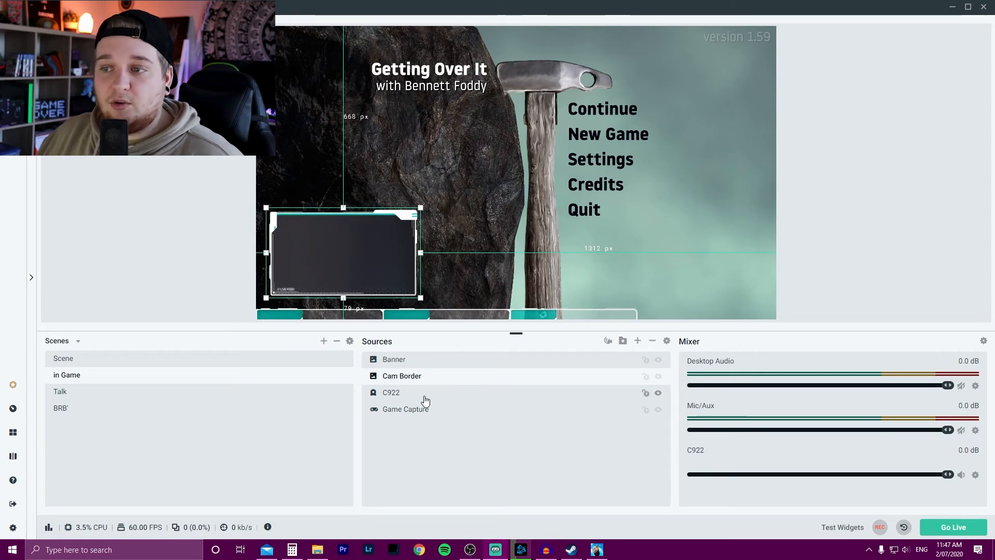
pyautogui.moveTo(326, 275)
pyautogui.mouseDown()
pyautogui.moveTo(399, 246)
pyautogui.moveTo(335, 222)
pyautogui.moveTo(413, 222)
pyautogui.moveTo(313, 288)
pyautogui.mouseUp()
pyautogui.click(200, 288)
pyautogui.click(405, 376)
pyautogui.click(404, 392)
pyautogui.click(797, 244)
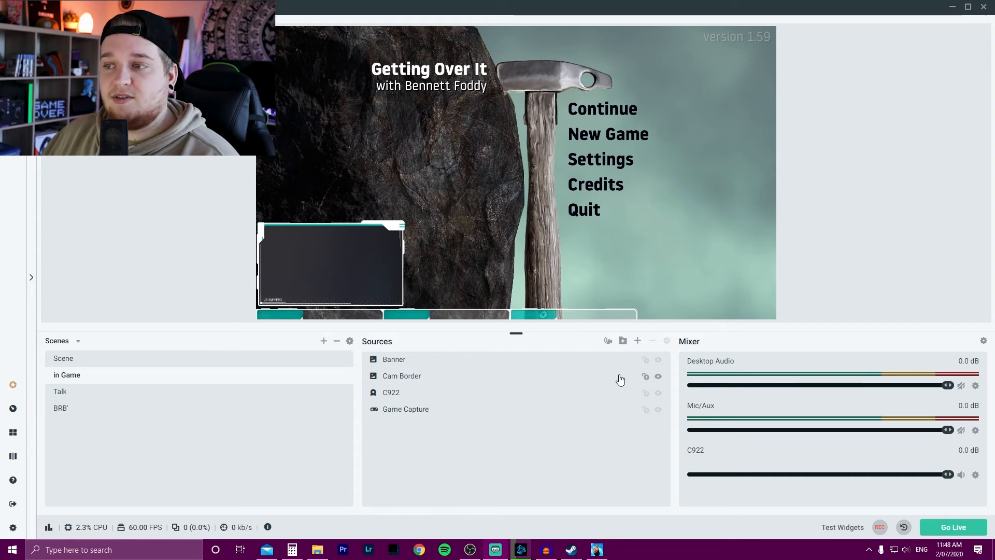
# Hide the Banner source and show it again, twice, to compare the scene with and without it.
pyautogui.click(658, 359)
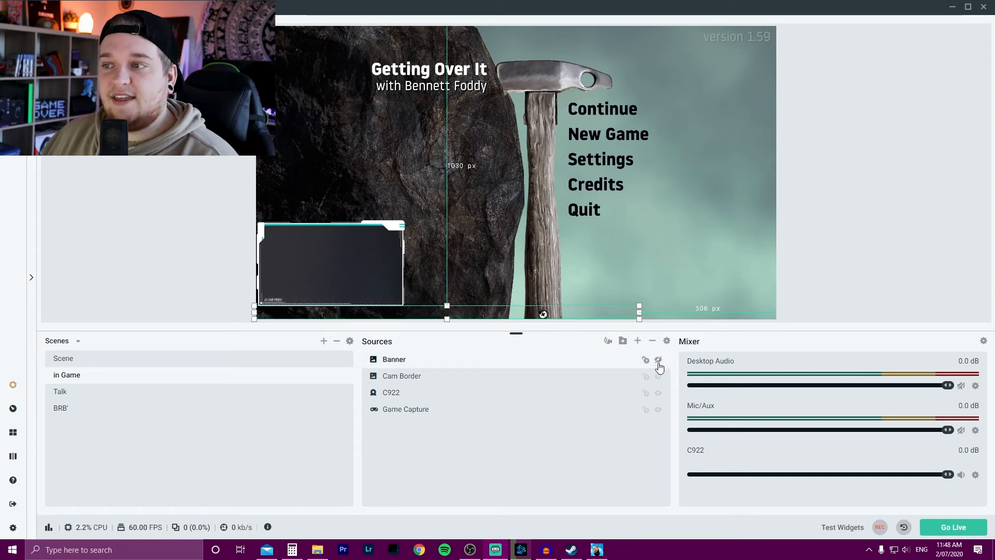
pyautogui.click(147, 260)
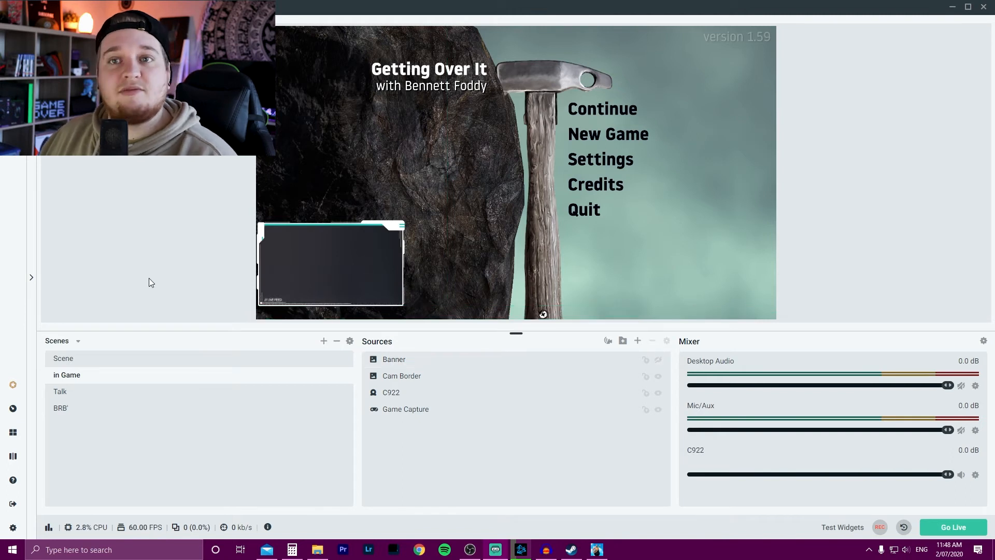
pyautogui.click(657, 360)
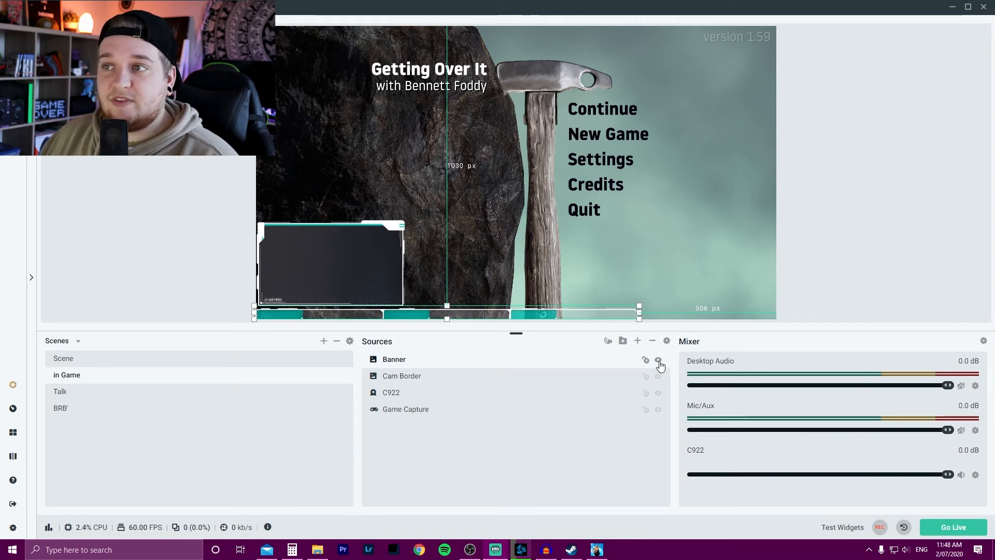
pyautogui.click(173, 262)
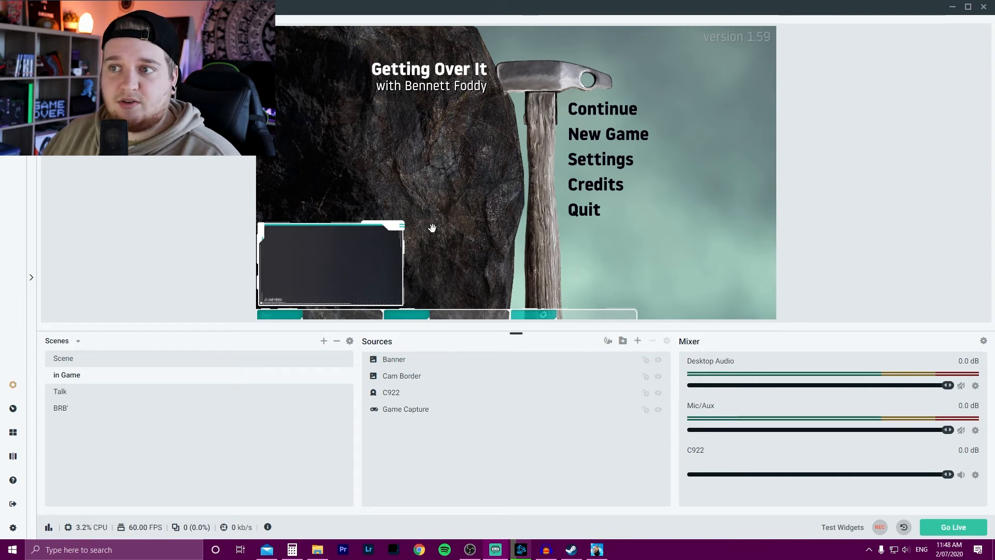
pyautogui.click(658, 361)
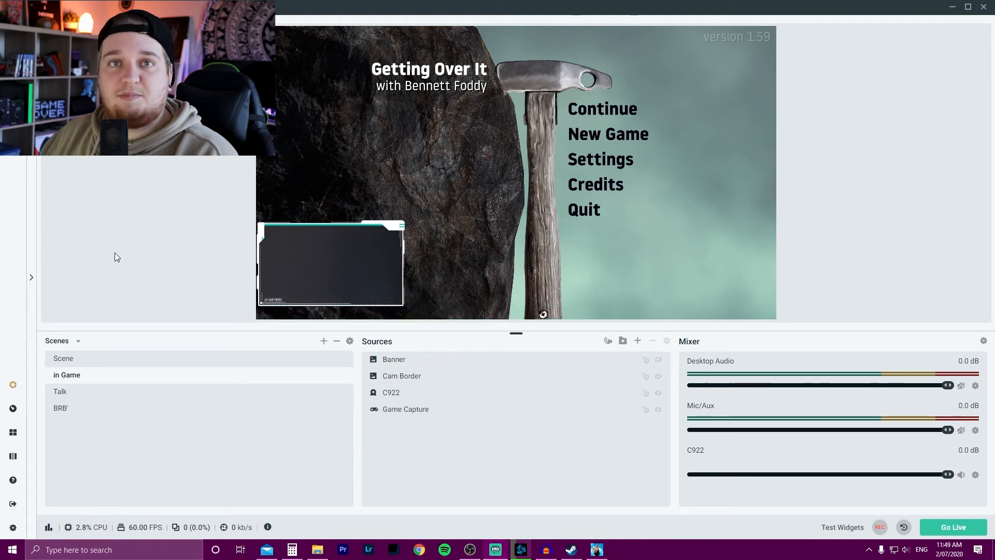
pyautogui.click(658, 359)
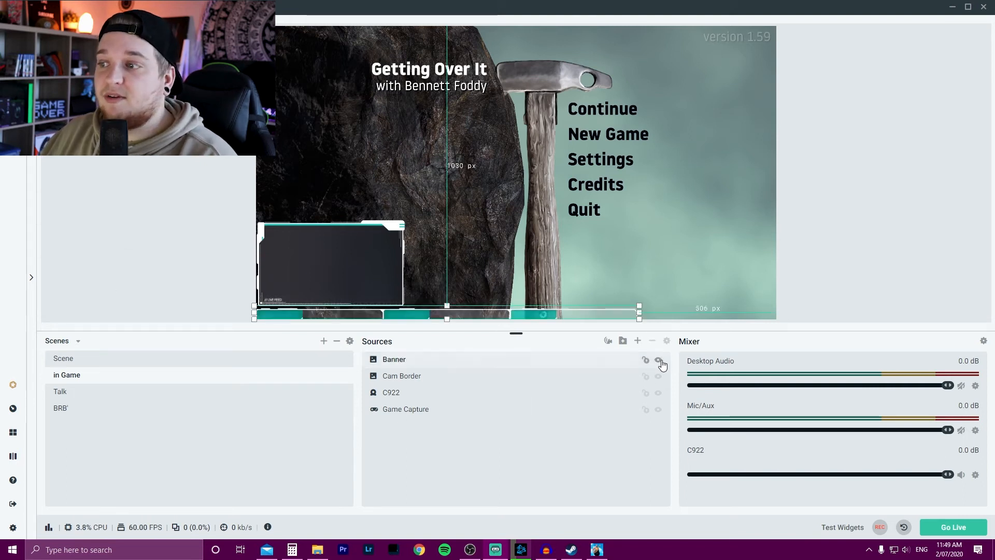
pyautogui.click(886, 198)
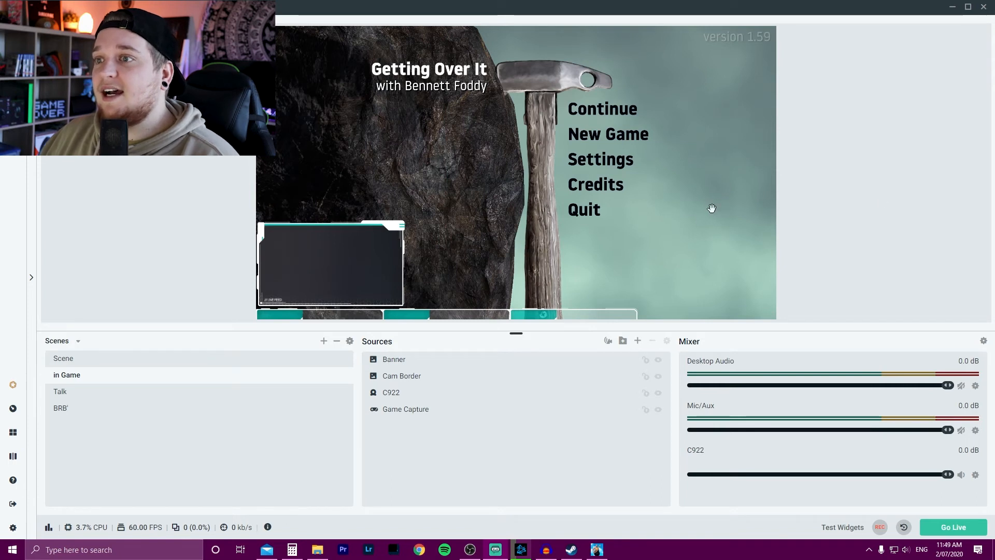
# Add an Alertbox widget source to the in Game scene, keeping its default name.
pyautogui.click(637, 340)
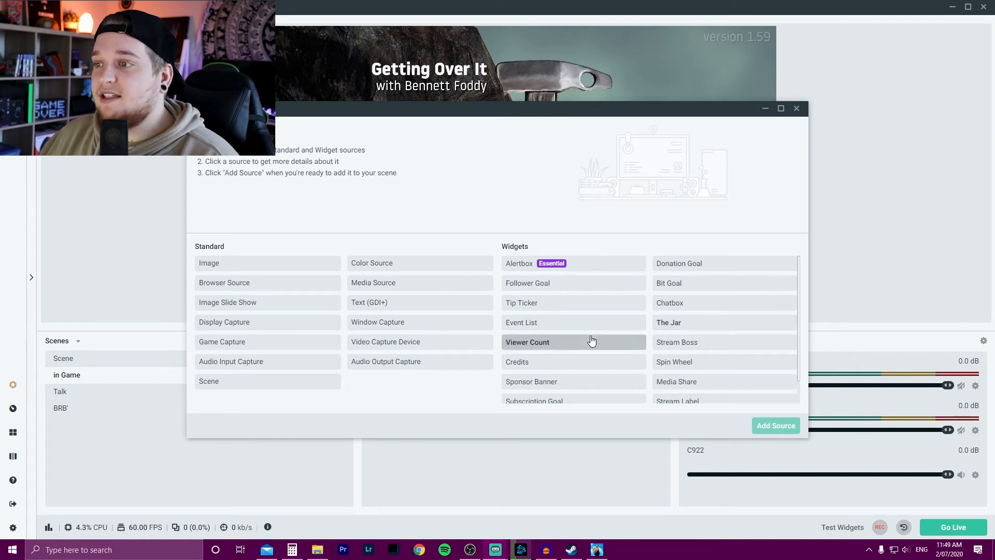
pyautogui.scroll(-1, 590, 327)
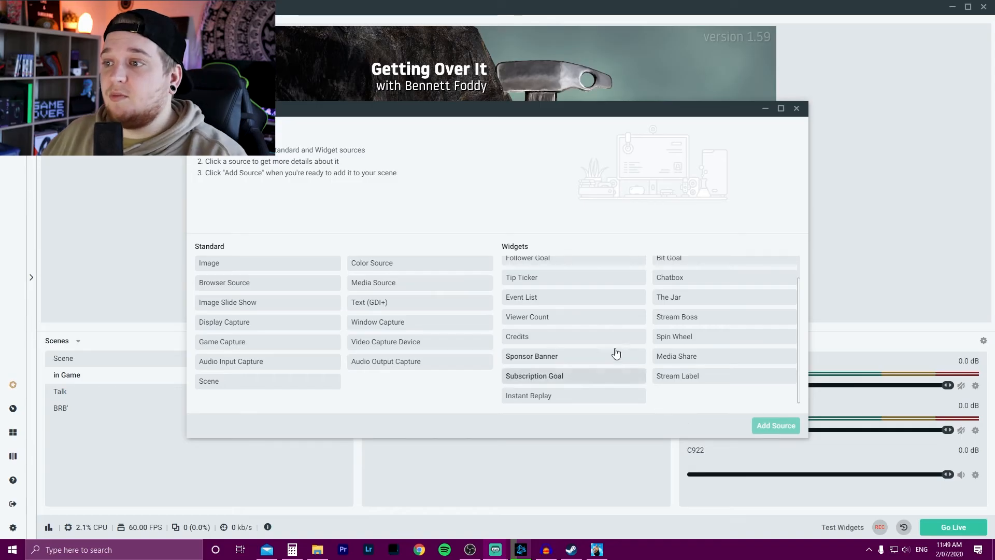
pyautogui.scroll(1, 591, 332)
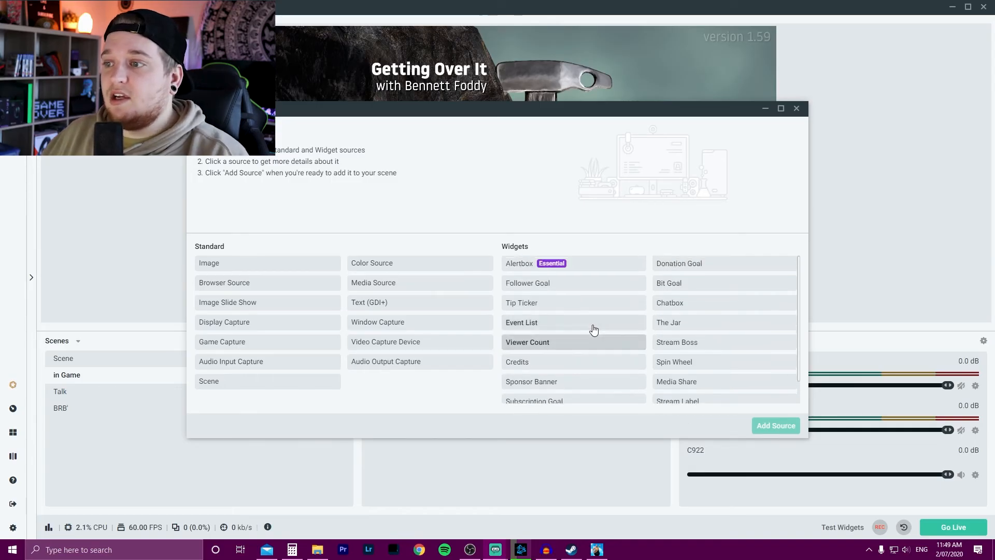
pyautogui.click(586, 273)
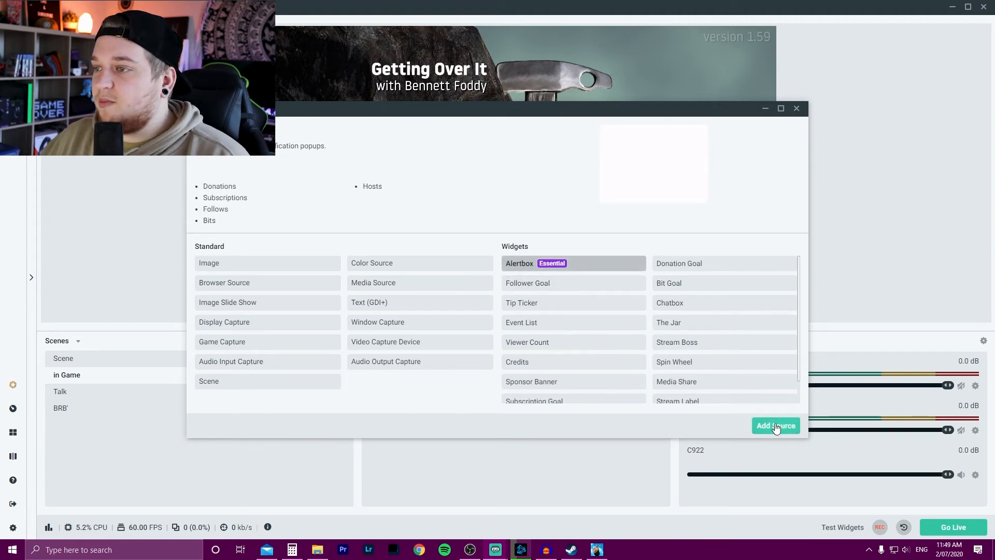
pyautogui.click(776, 426)
pyautogui.click(619, 342)
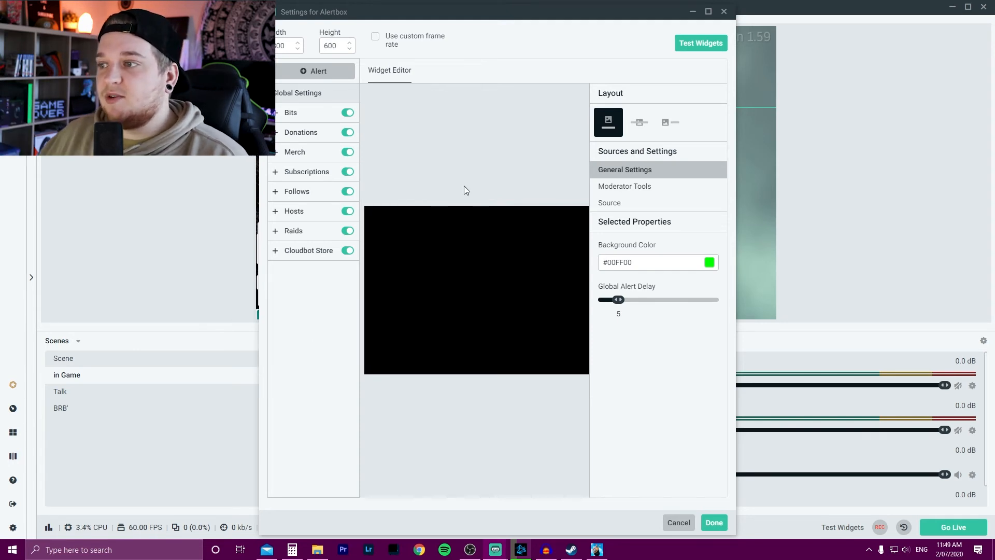
# Look through the Alertbox's donation alert variations, then close its settings.
pyautogui.click(279, 134)
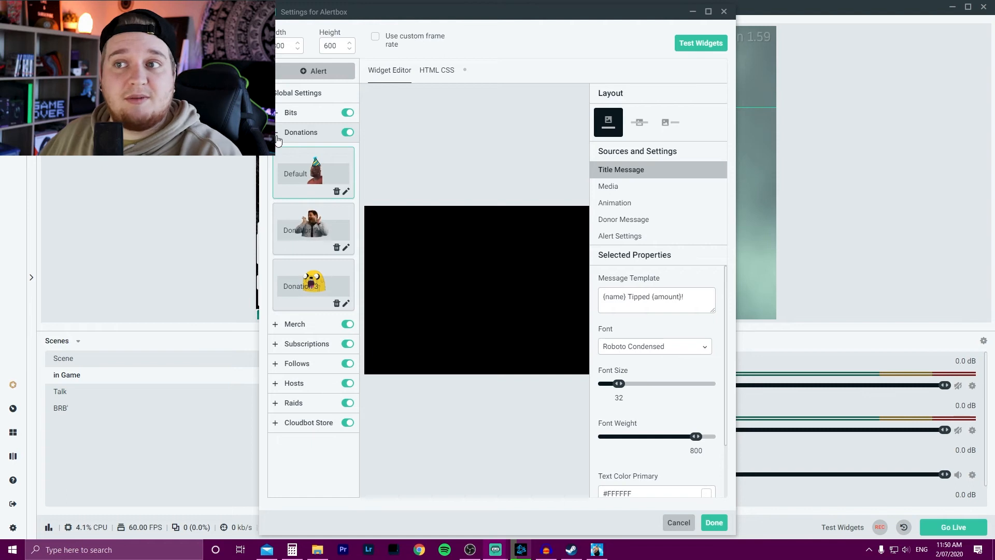
pyautogui.click(278, 136)
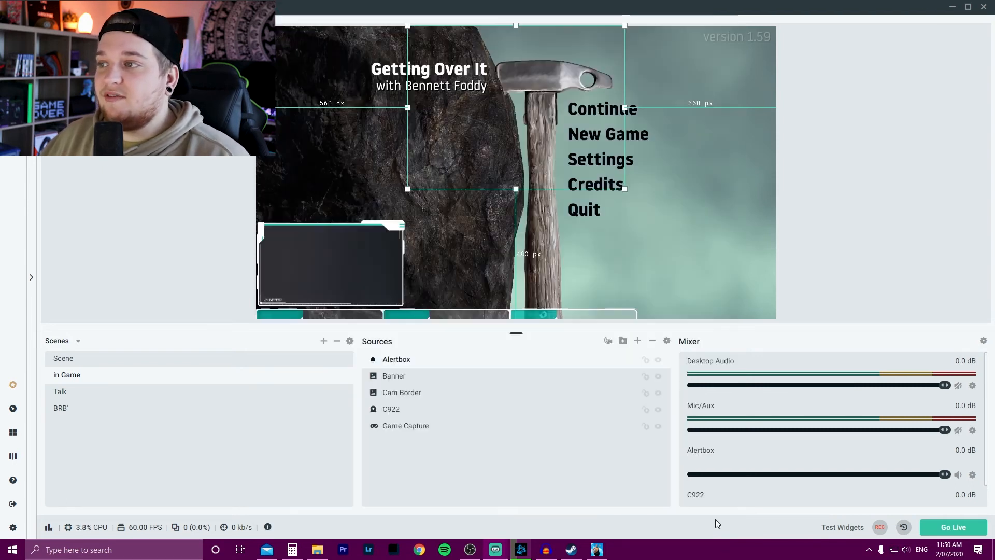
pyautogui.click(716, 521)
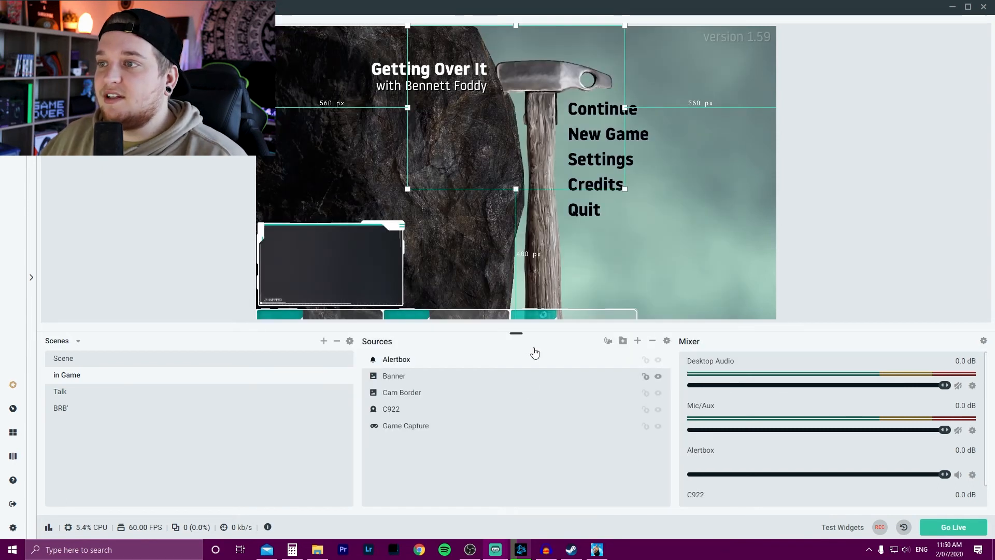
# Move the Alertbox to about 605 px from the scene's left edge and 171 px from its top, then show the test widget options.
pyautogui.moveTo(435, 166); pyautogui.dragTo(507, 201)
pyautogui.click(826, 203)
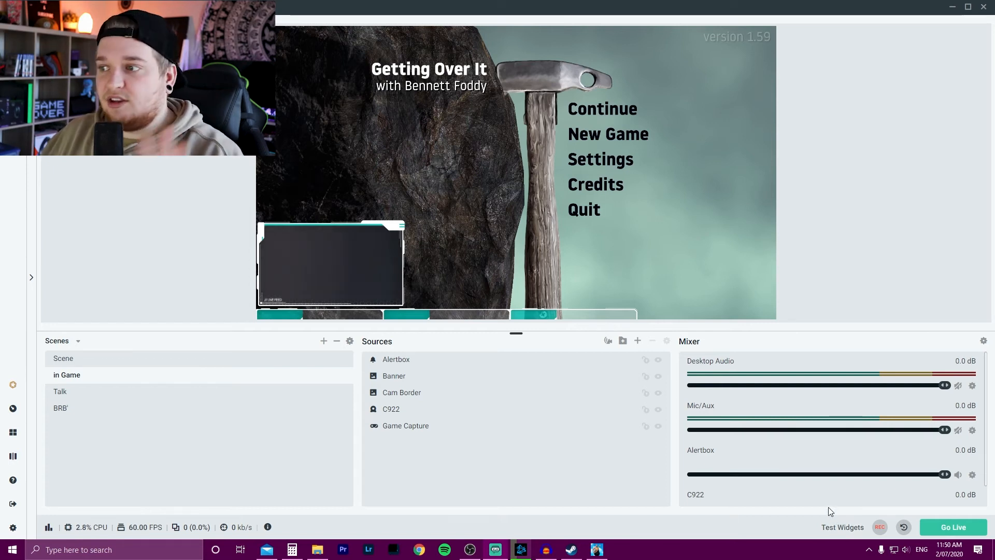
pyautogui.click(833, 528)
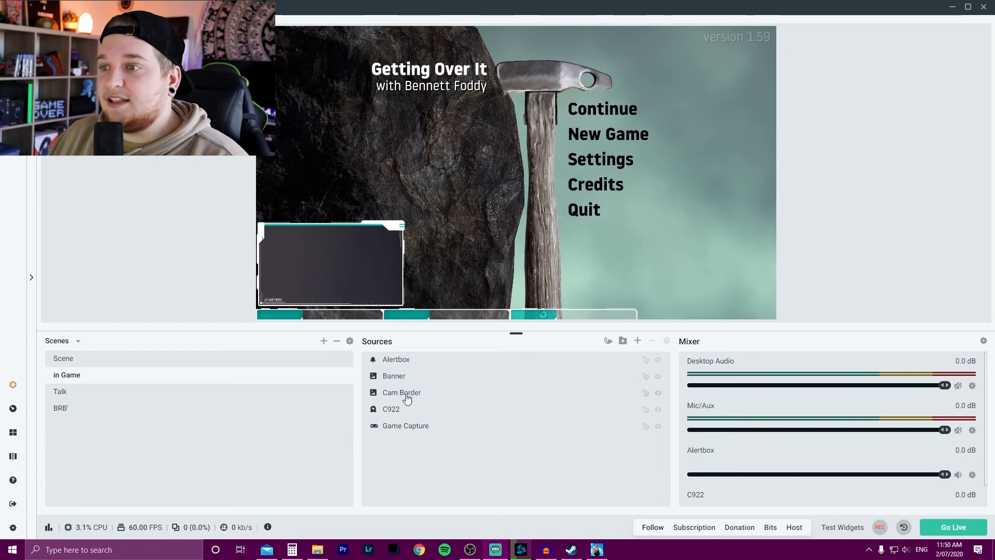
# Lock the Alertbox source and try to move it in the preview to test the lock.
pyautogui.click(425, 364)
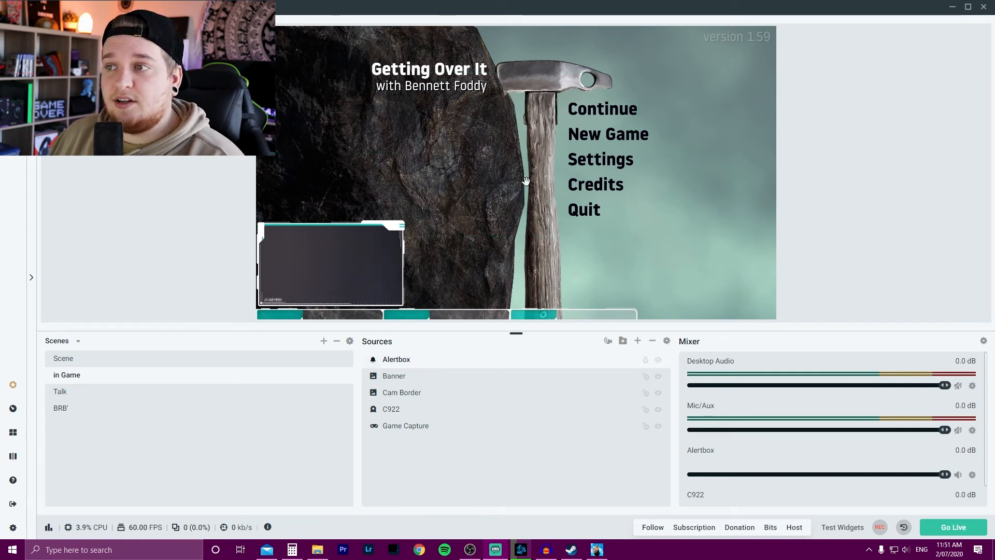
pyautogui.click(444, 357)
pyautogui.moveTo(493, 179)
pyautogui.mouseDown()
pyautogui.moveTo(468, 179)
pyautogui.moveTo(499, 178)
pyautogui.moveTo(488, 177)
pyautogui.mouseUp()
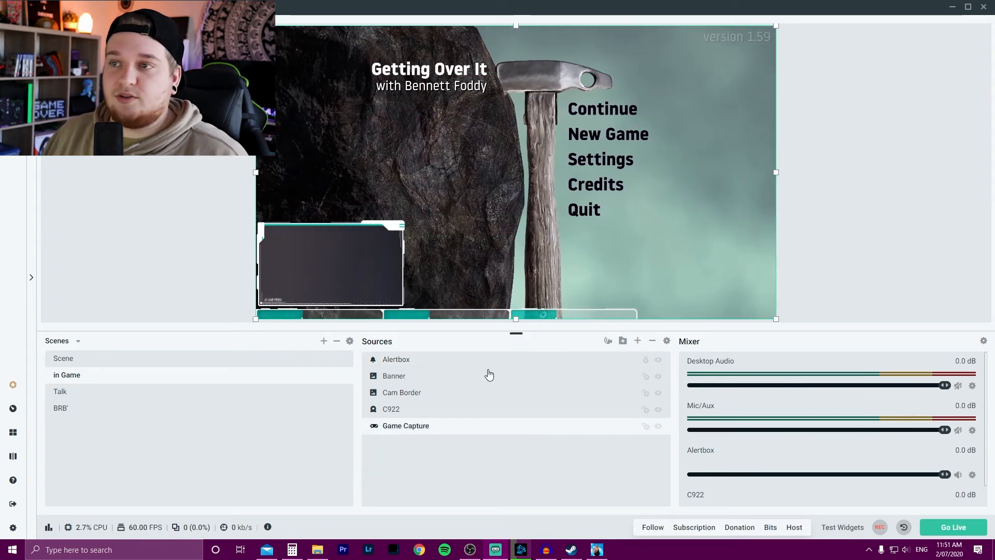
pyautogui.click(429, 360)
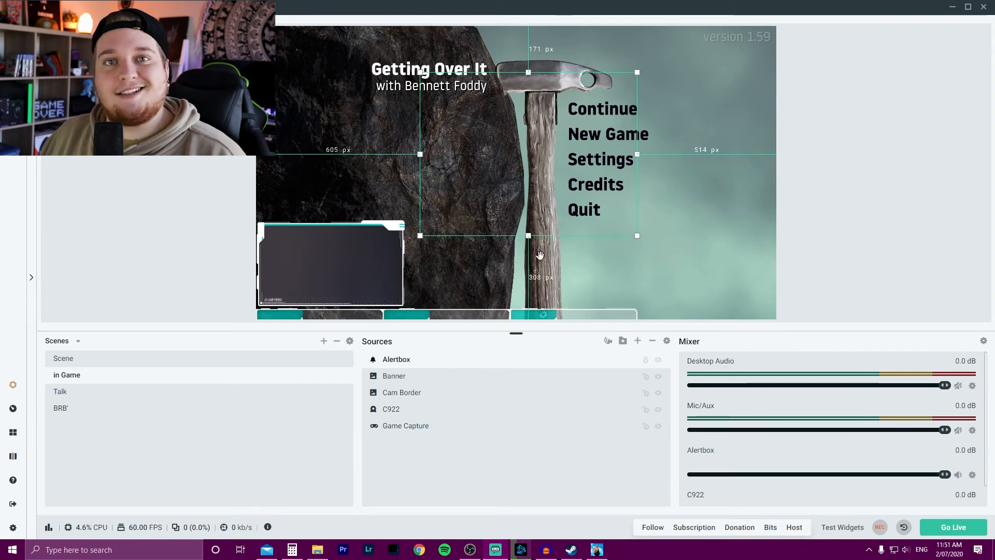
# Lock the Game Capture, C922, Cam Border and Banner sources in place.
pyautogui.click(646, 426)
pyautogui.click(645, 409)
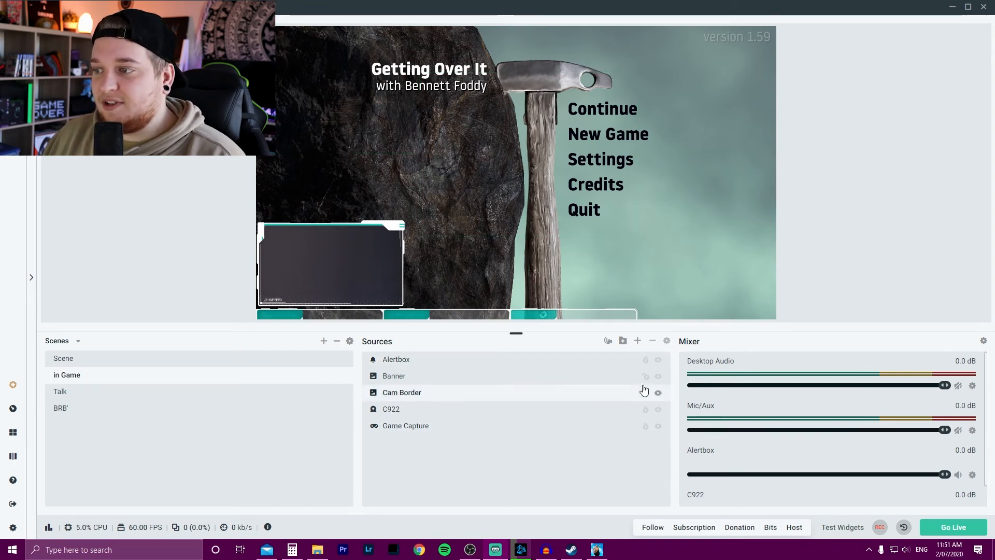
pyautogui.click(645, 392)
pyautogui.click(645, 376)
pyautogui.click(442, 153)
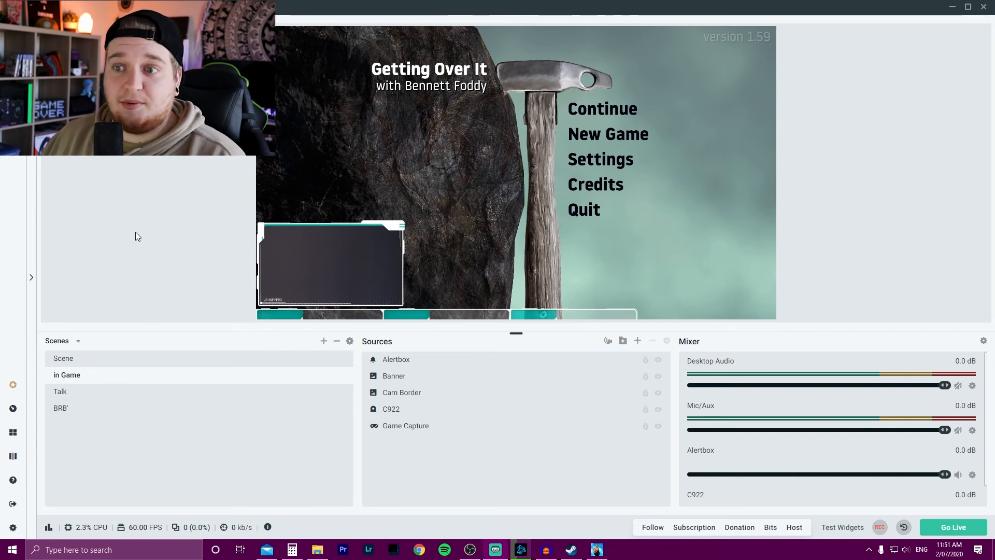
# Switch to the Talk scene, back to in Game, and to Talk again to compare the two scenes.
pyautogui.click(95, 393)
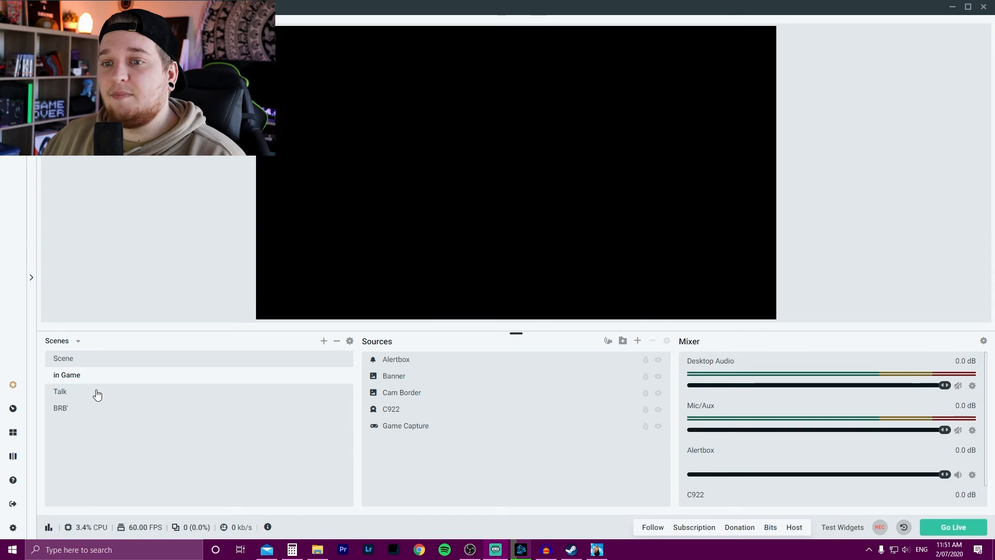
pyautogui.click(144, 381)
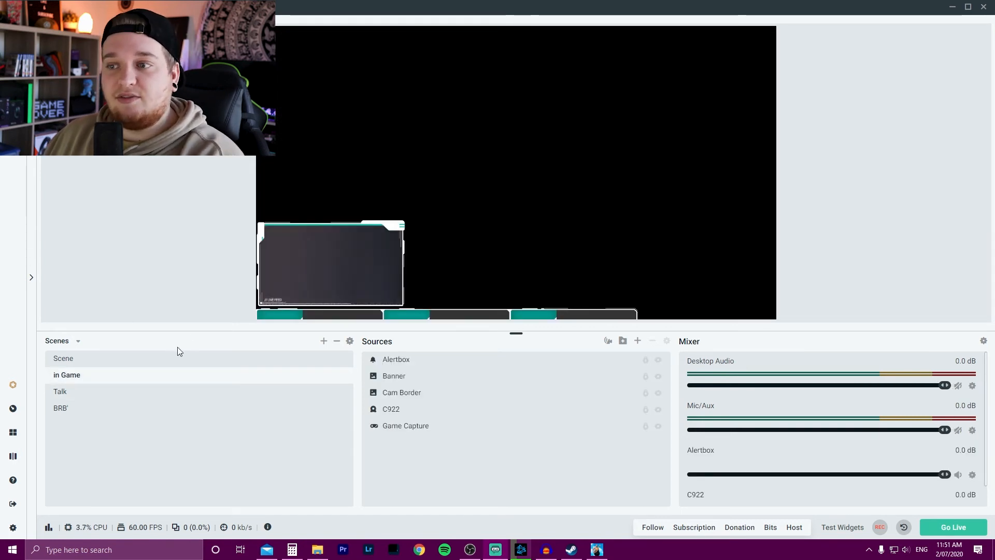
pyautogui.click(82, 394)
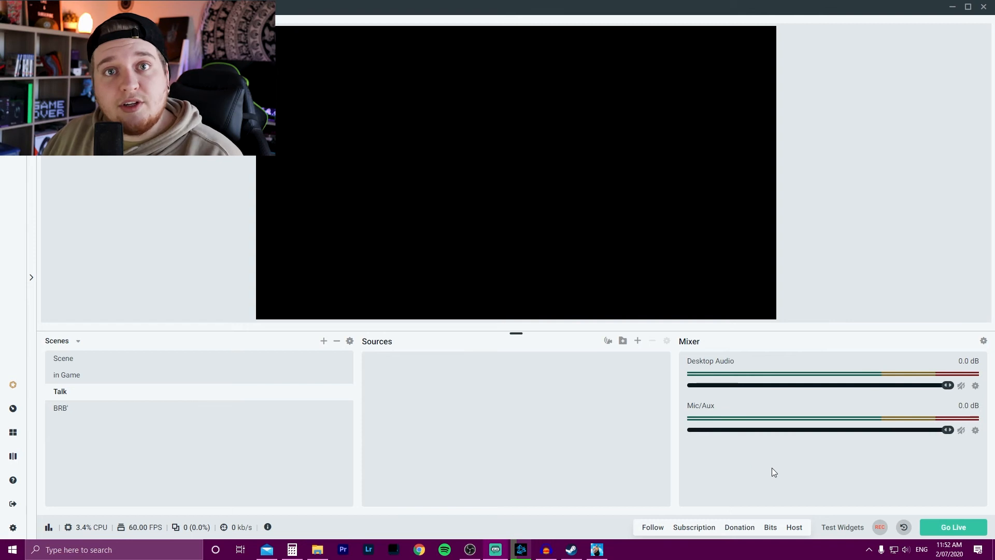
# Set the Mic/Aux input device to Line (AudioBox USB 96) and unmute Mic/Aux.
pyautogui.click(974, 432)
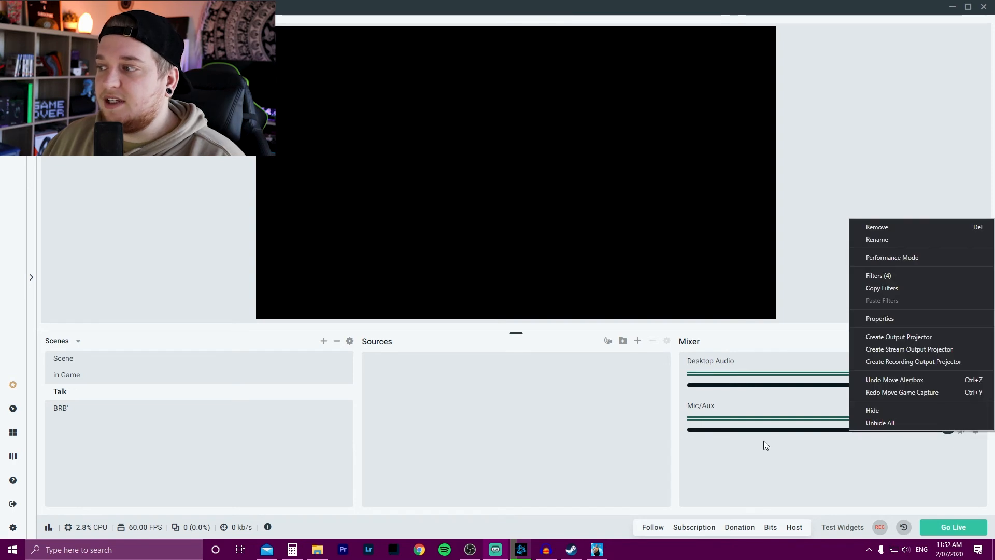
pyautogui.click(902, 319)
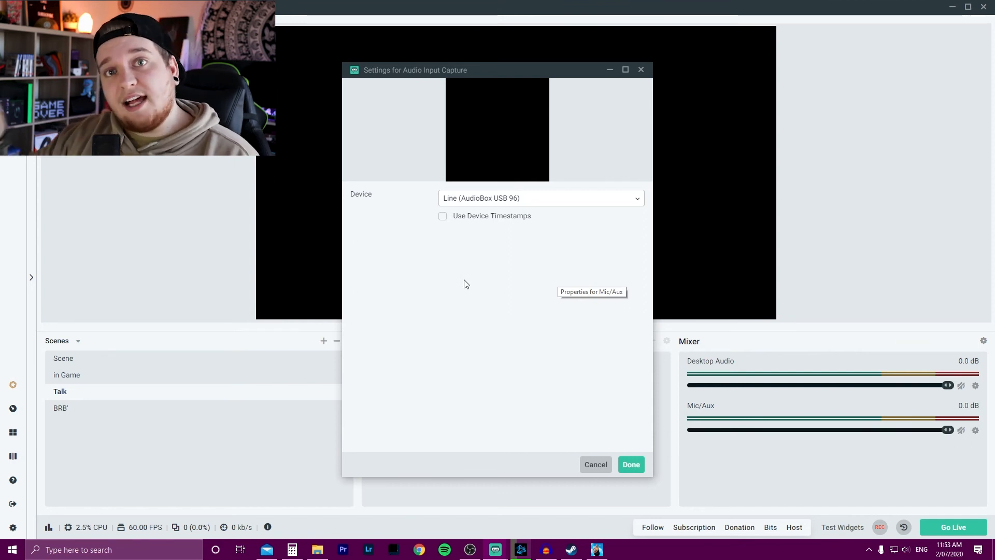
pyautogui.click(609, 198)
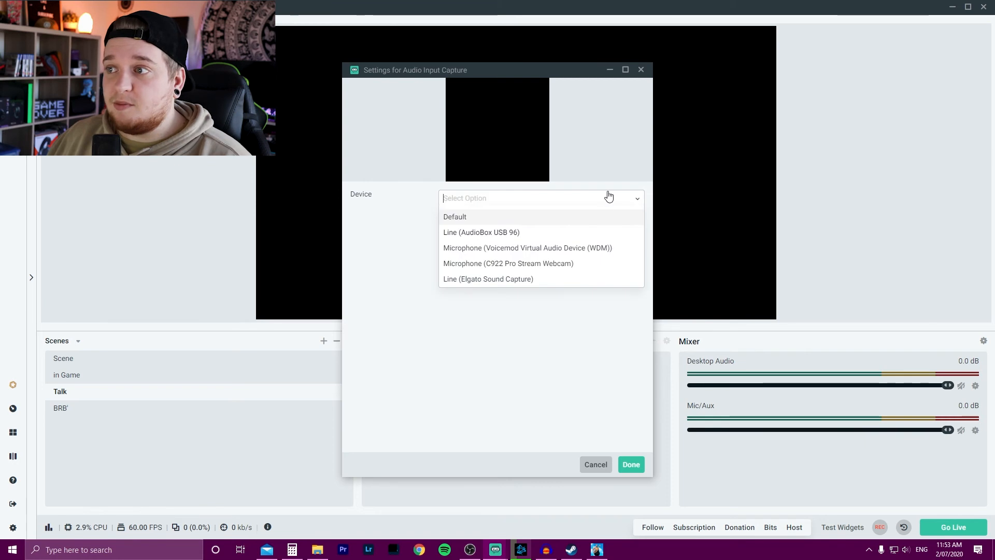
pyautogui.click(488, 233)
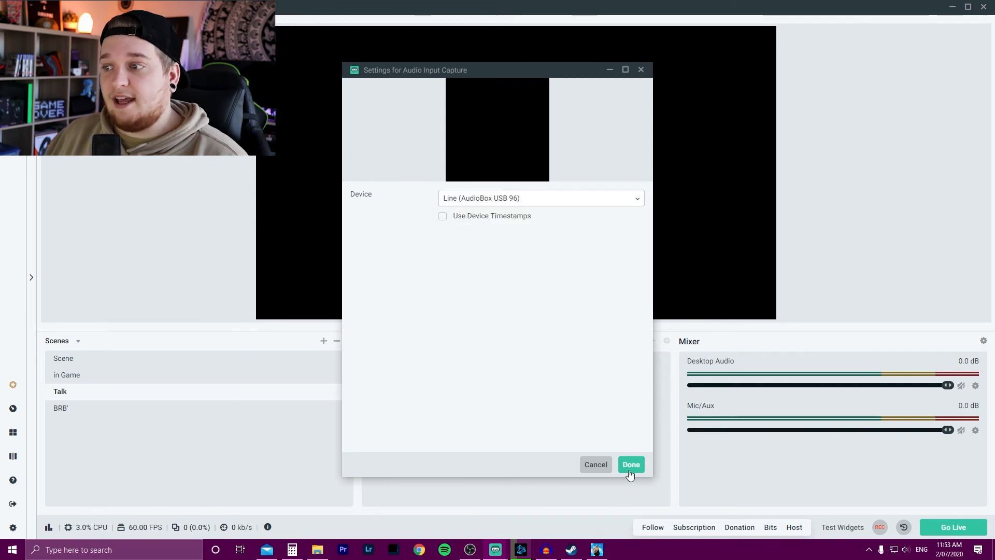
pyautogui.click(631, 464)
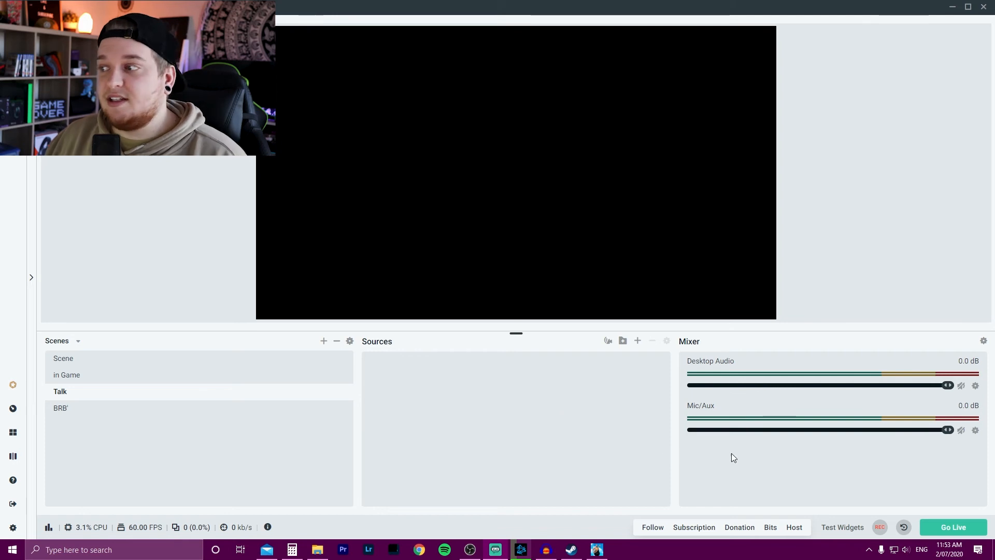
pyautogui.click(962, 431)
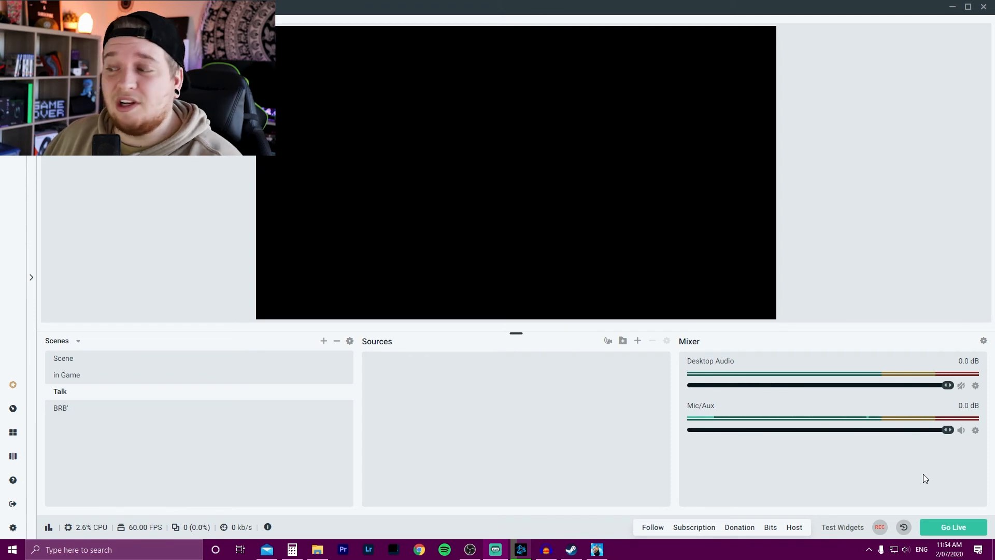
# Review the settings of the Mic/Aux filters: Noise Suppression, Compressor, Limiter and Noise Gate.
pyautogui.click(976, 431)
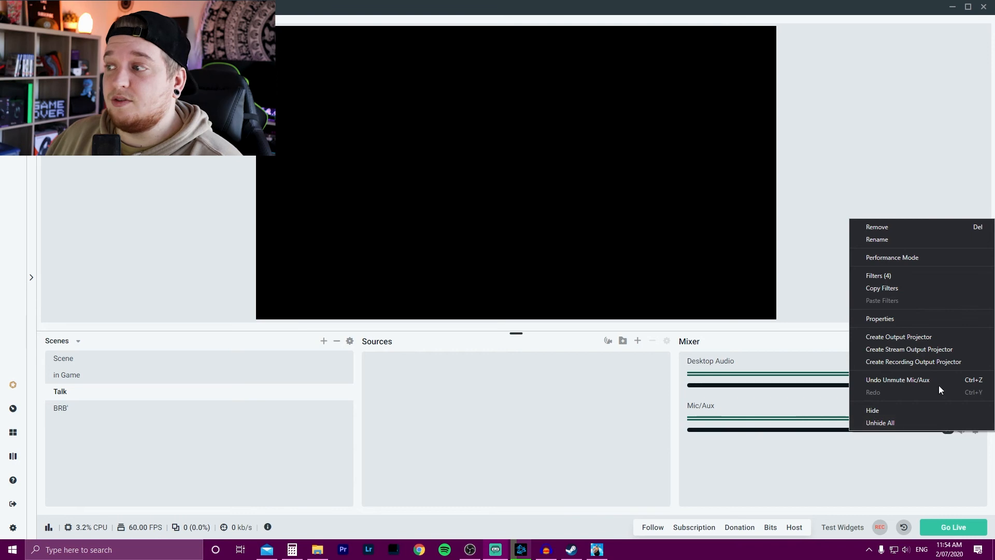
pyautogui.click(893, 277)
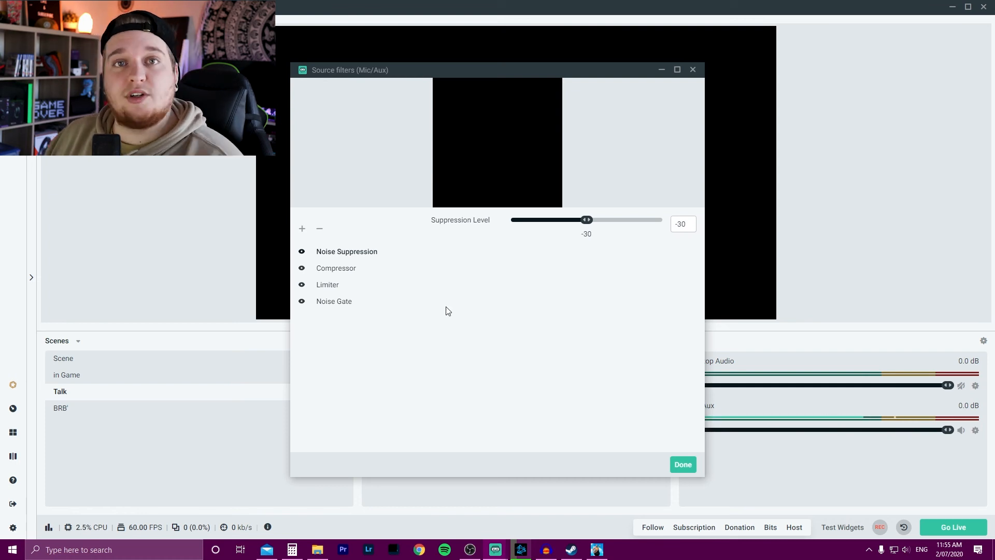
pyautogui.click(337, 268)
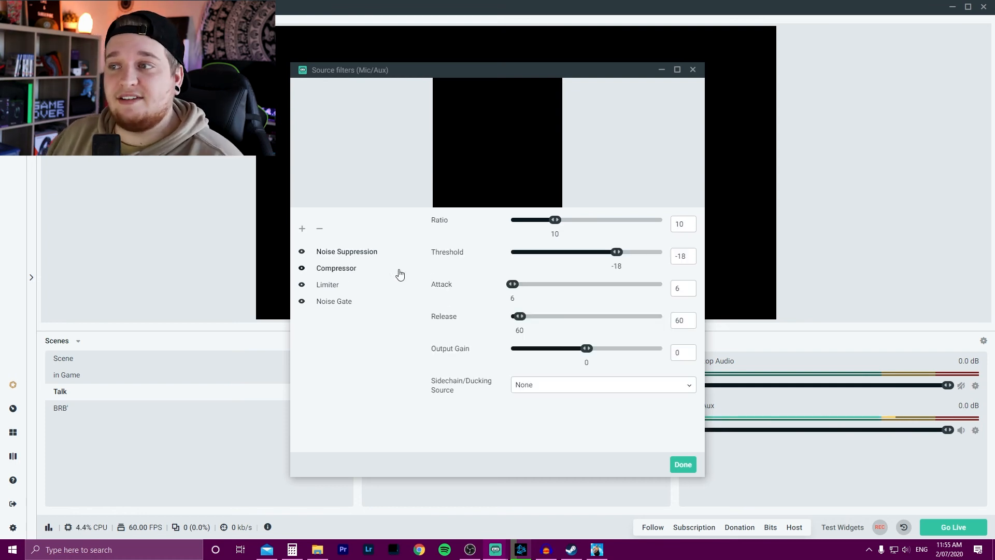
pyautogui.click(332, 286)
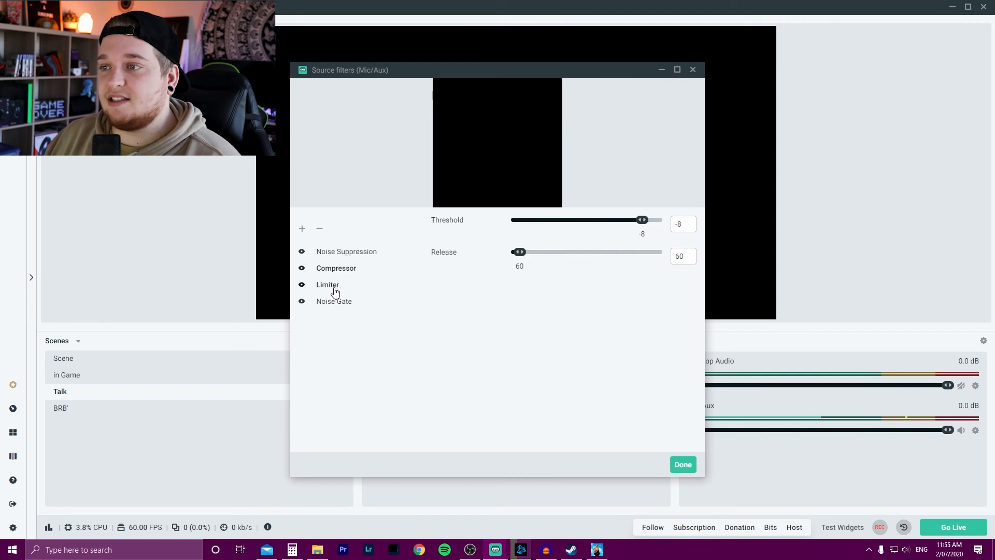
pyautogui.click(336, 304)
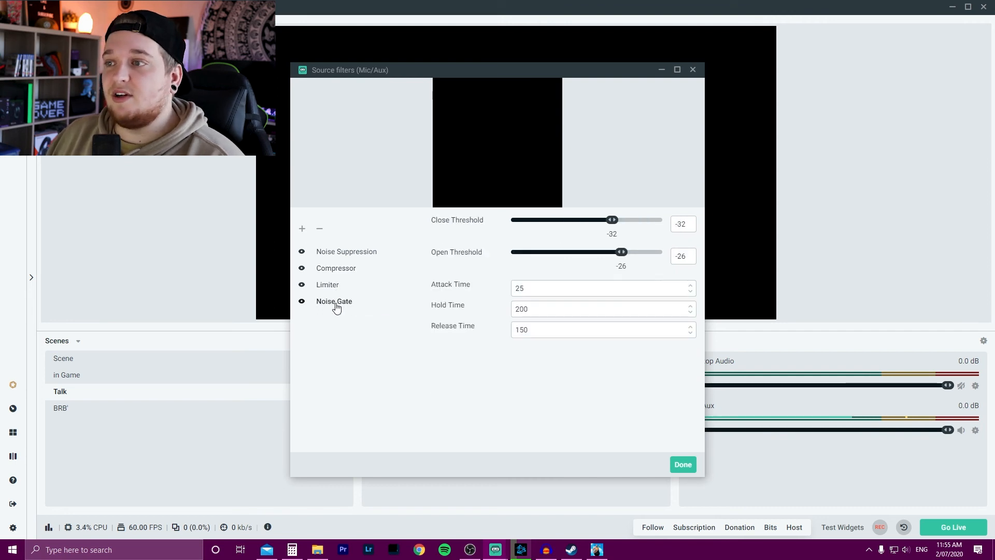
# Add a second Noise Gate filter to Mic/Aux and remove it again.
pyautogui.click(303, 229)
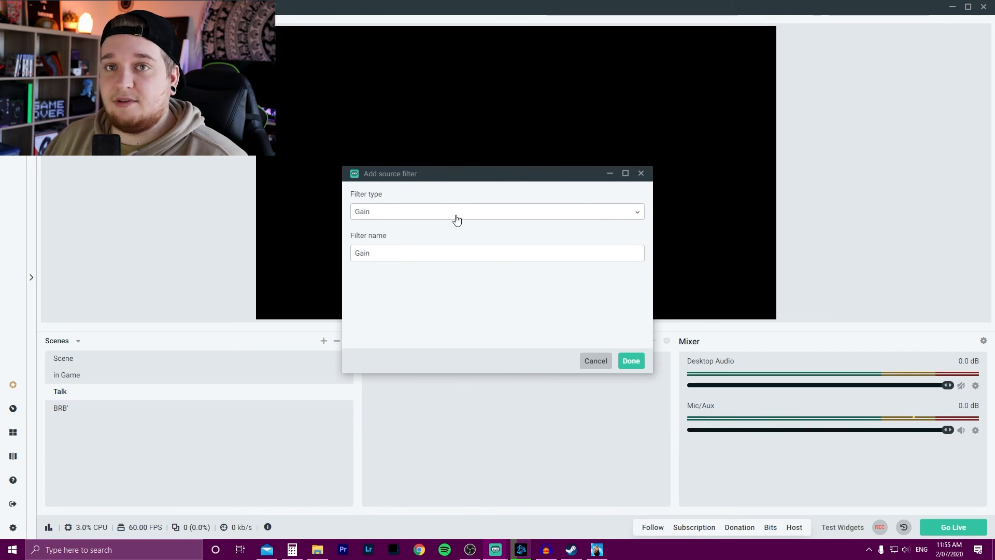
pyautogui.click(456, 217)
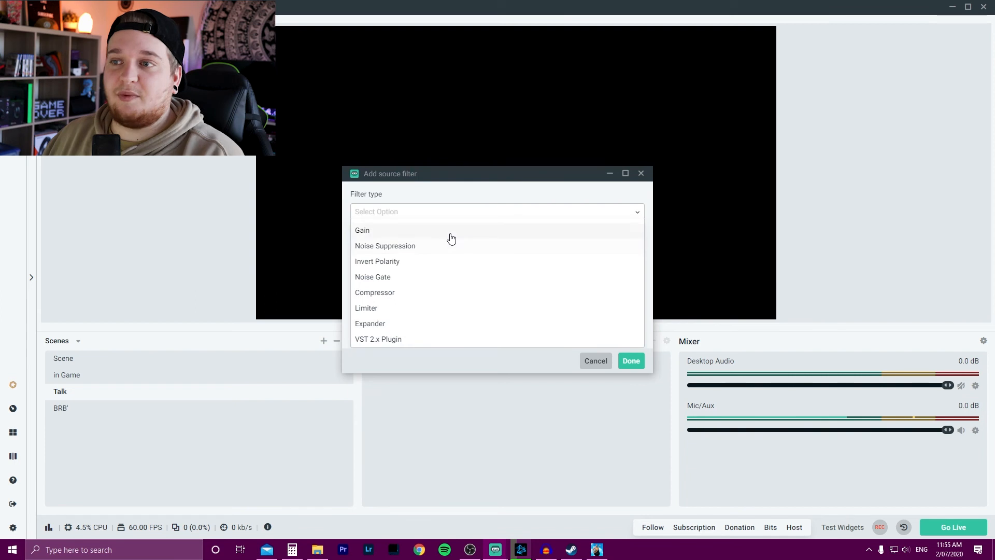
pyautogui.click(409, 284)
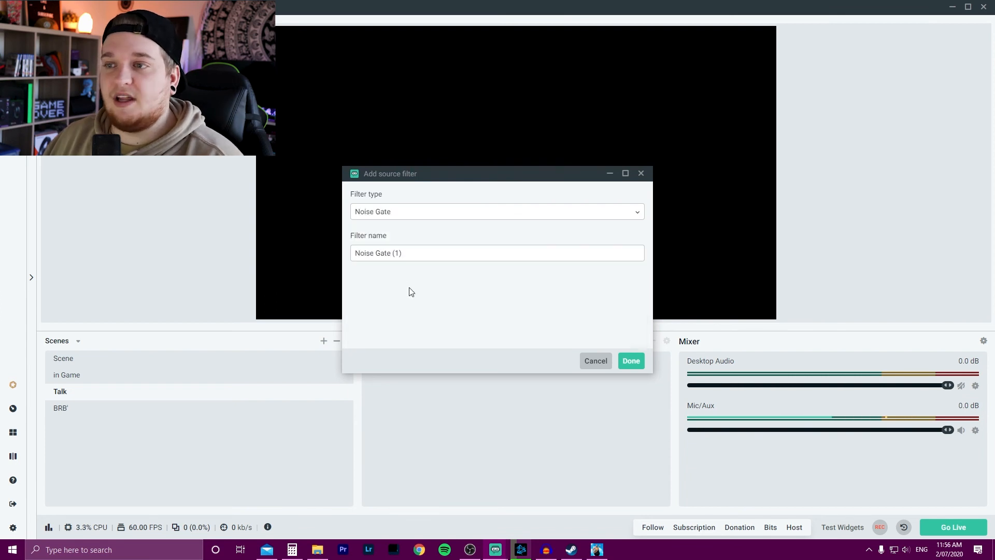
pyautogui.click(630, 361)
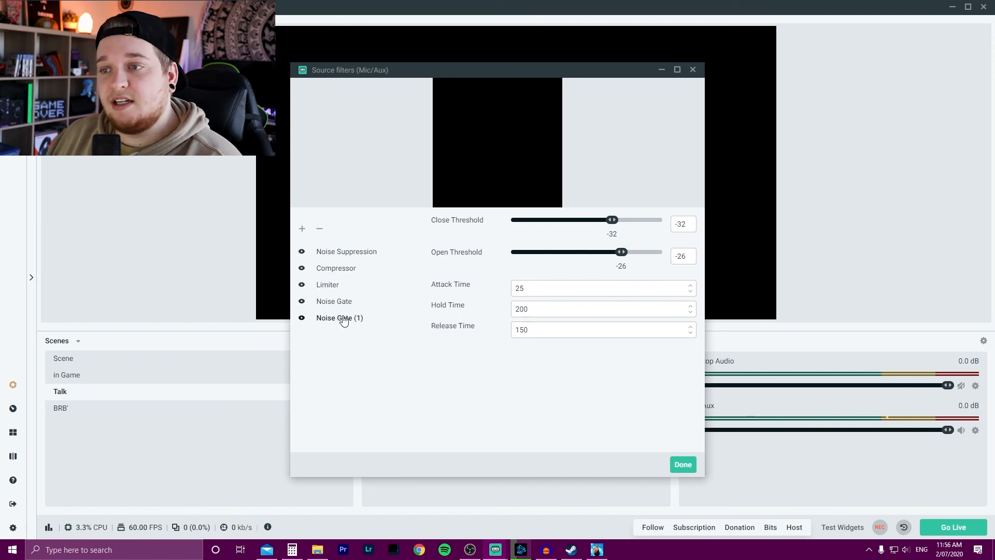
pyautogui.click(320, 229)
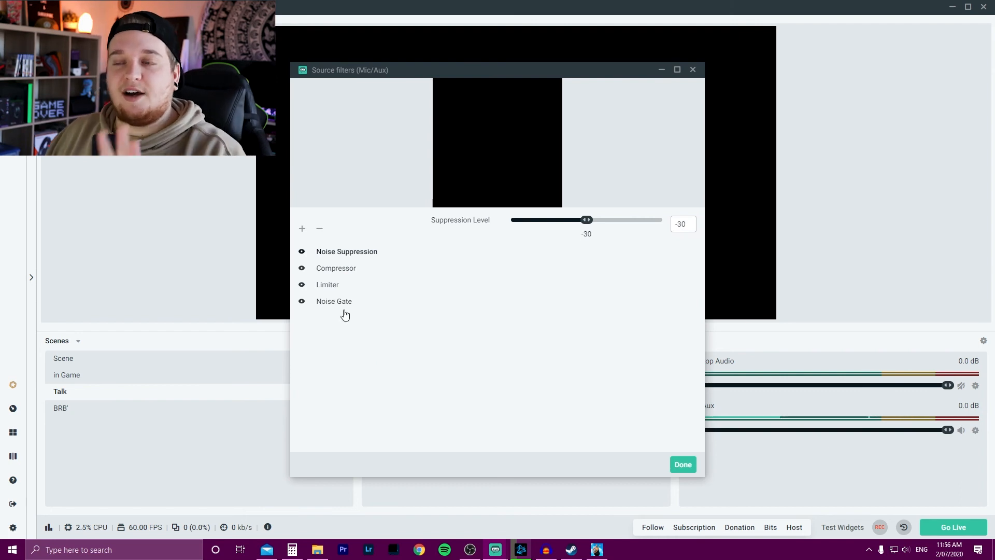
# Close the Mic/Aux filters and return to the in Game scene.
pyautogui.click(684, 466)
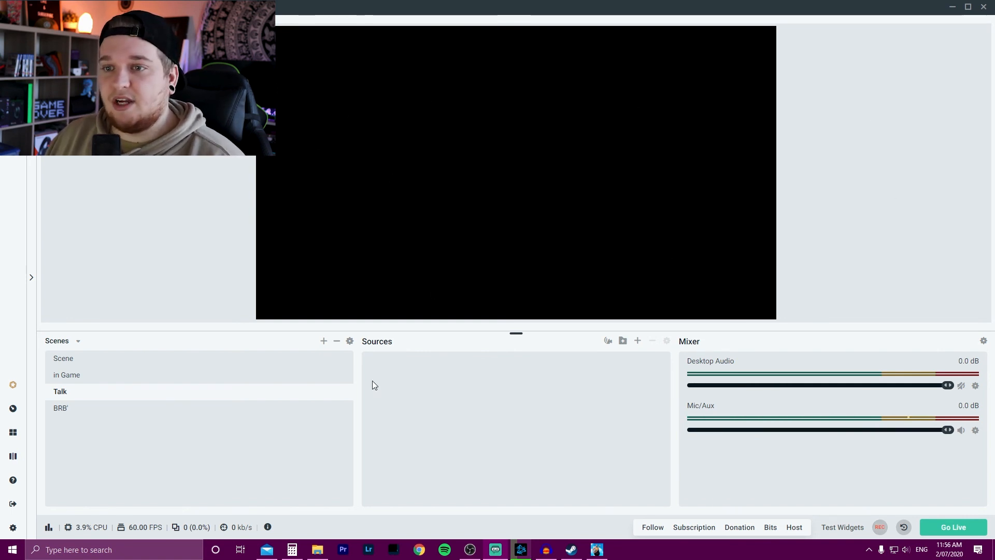
pyautogui.click(73, 375)
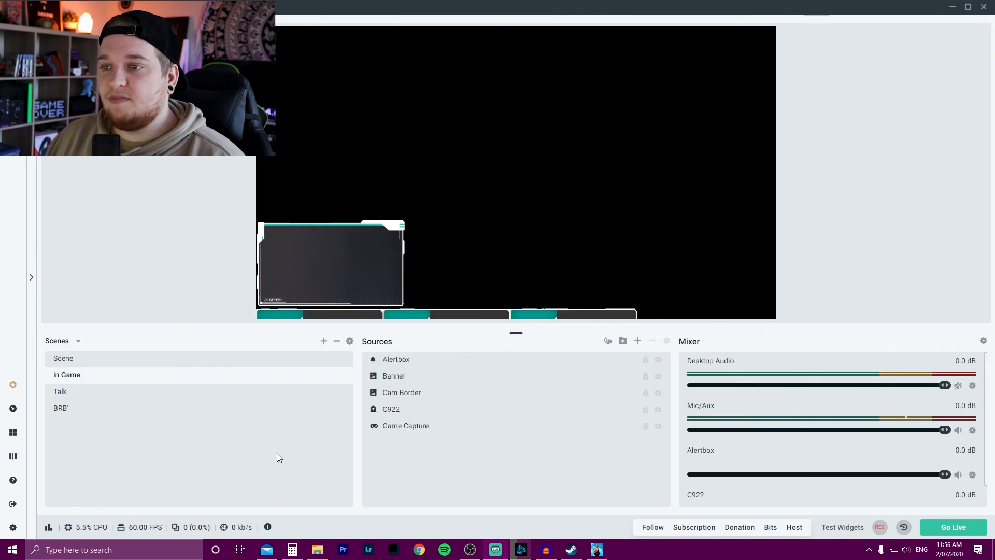